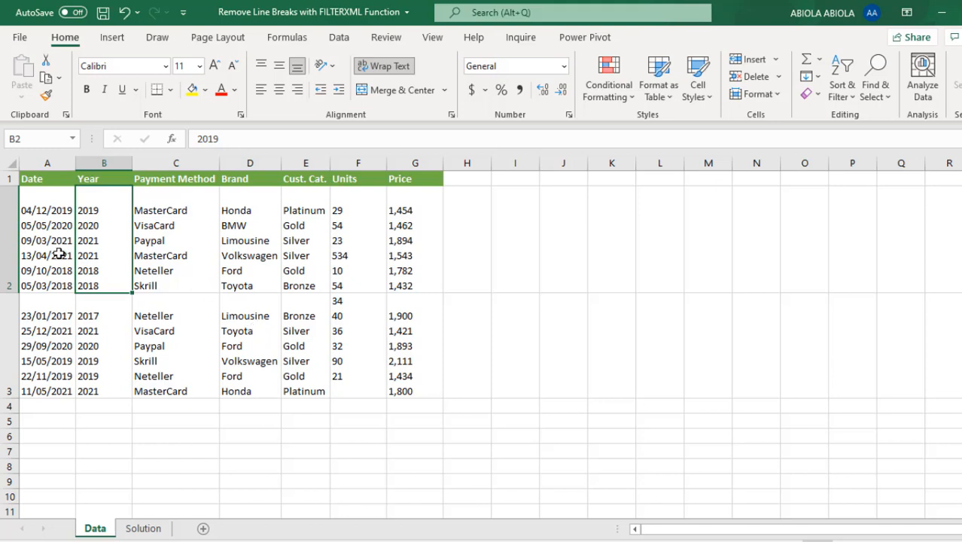
# In cell A2 of the Solution sheet, start a FILTERXML formula whose XML argument begins with "<tom><jerry>"&.
pyautogui.moveTo(59, 254); pyautogui.dragTo(348, 338)
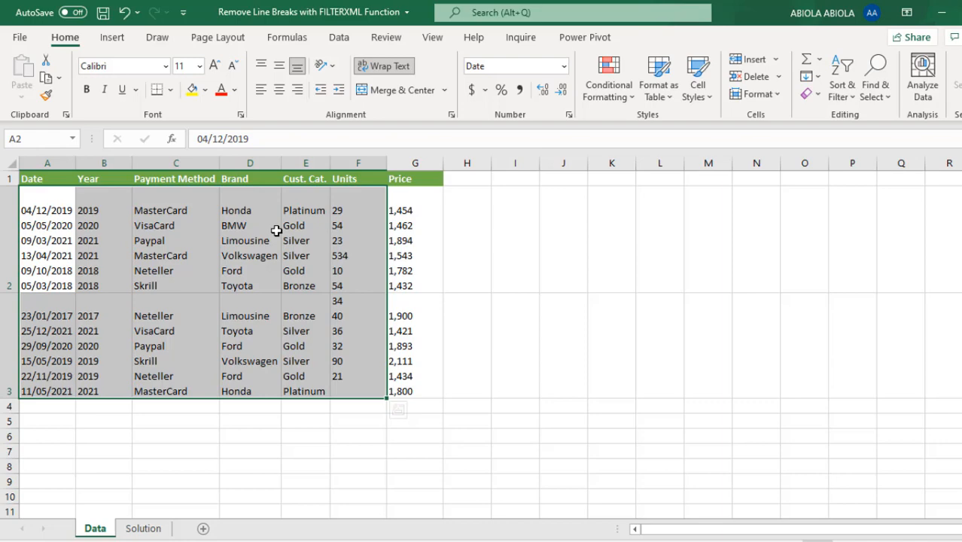
pyautogui.click(155, 530)
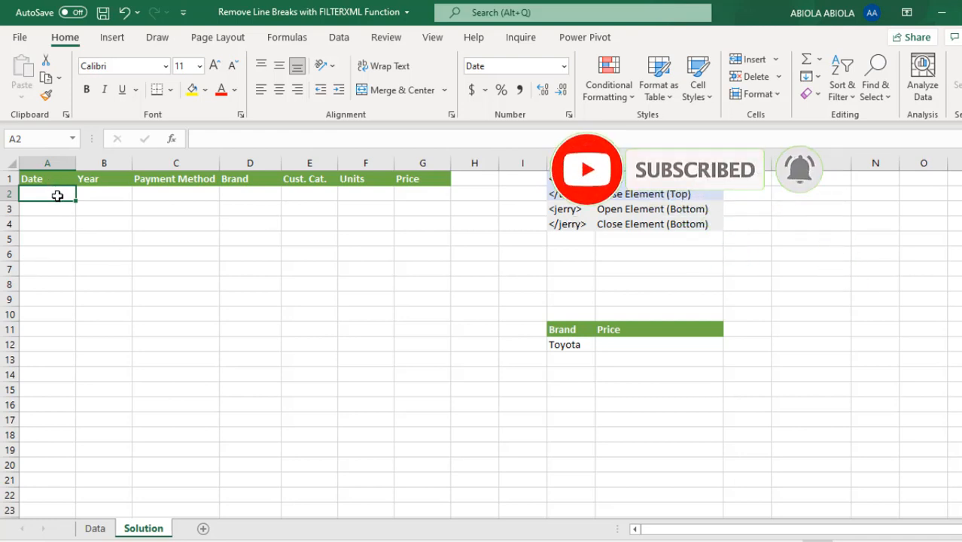
pyautogui.write('=filter')
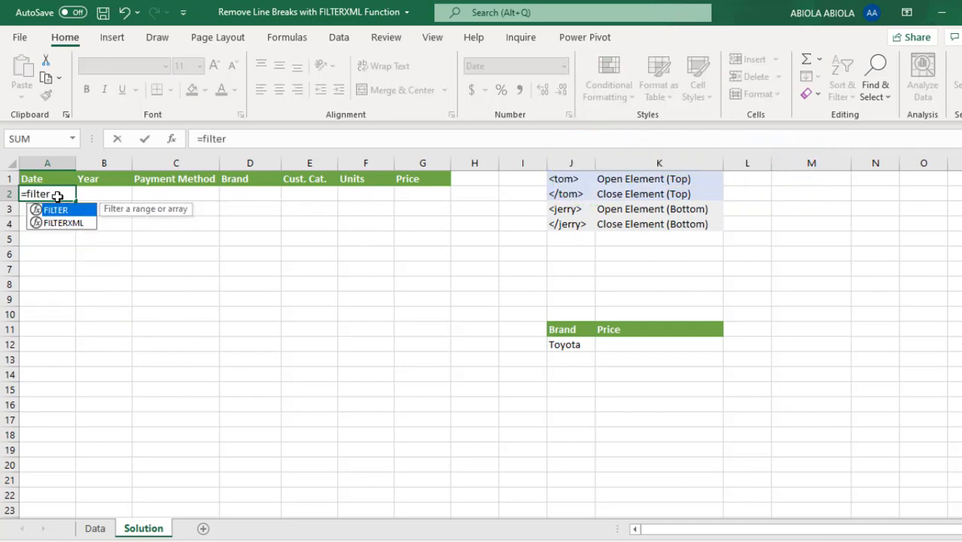
pyautogui.press('Down')
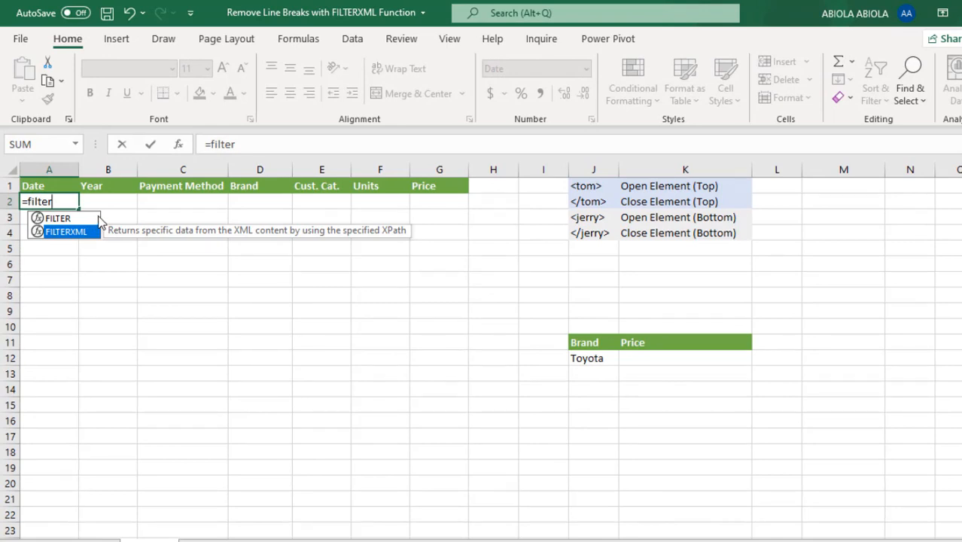
pyautogui.press('Tab')
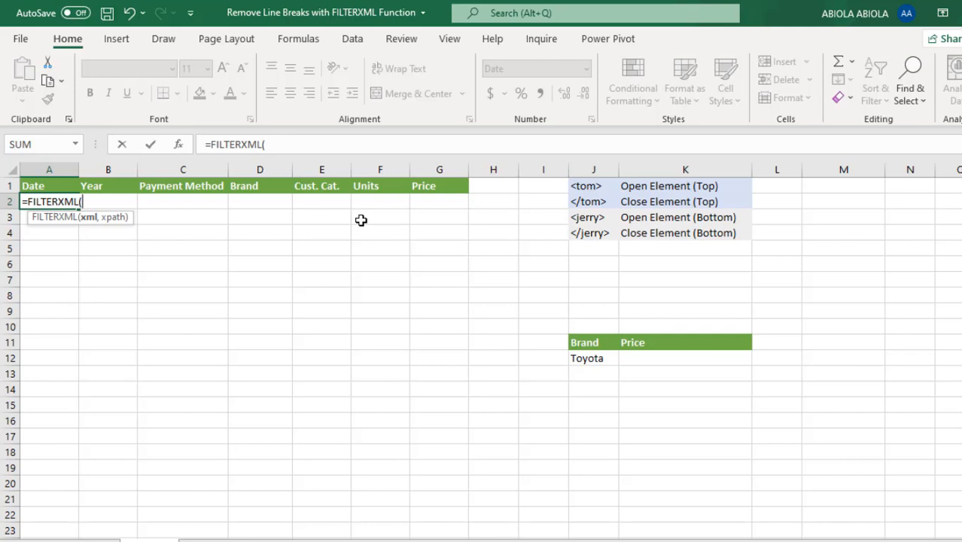
pyautogui.write('"<tom><')
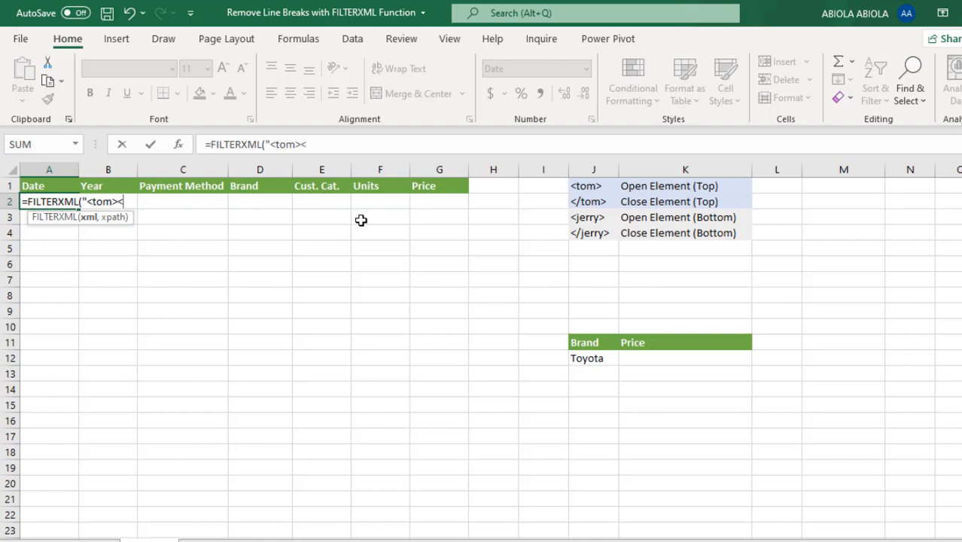
pyautogui.write('jerry>"&')
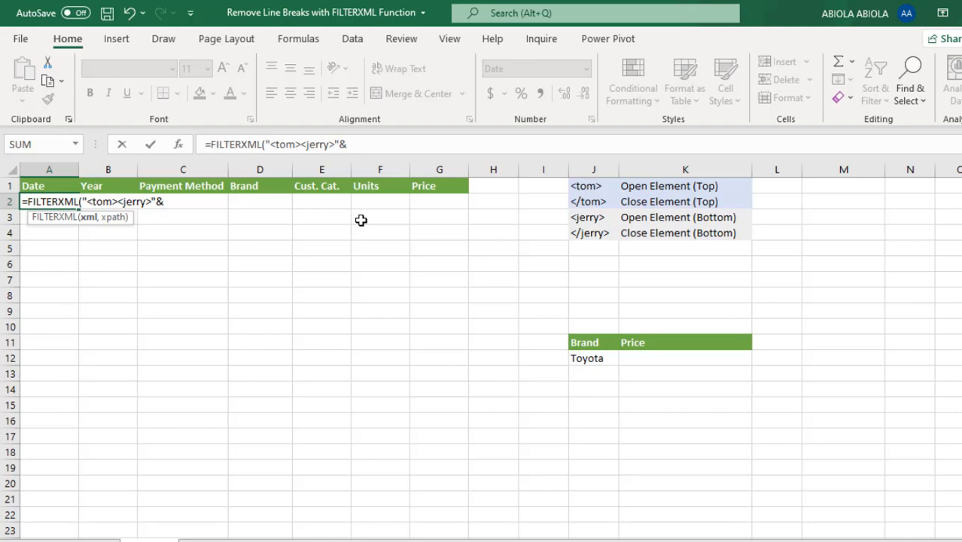
# Append a SUBSTITUTE function to the XML argument, with TEXTJOIN nested as its text argument.
pyautogui.write('sub')
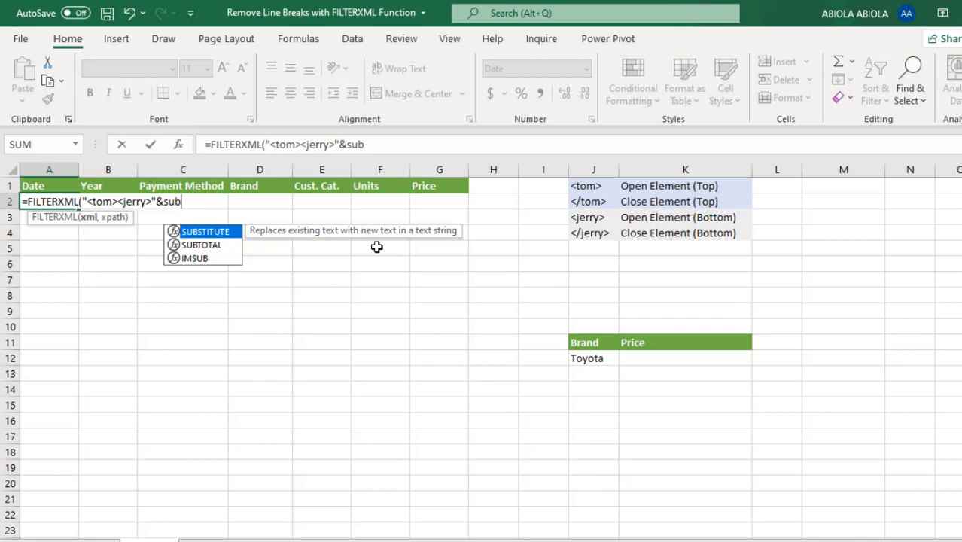
pyautogui.press('Tab')
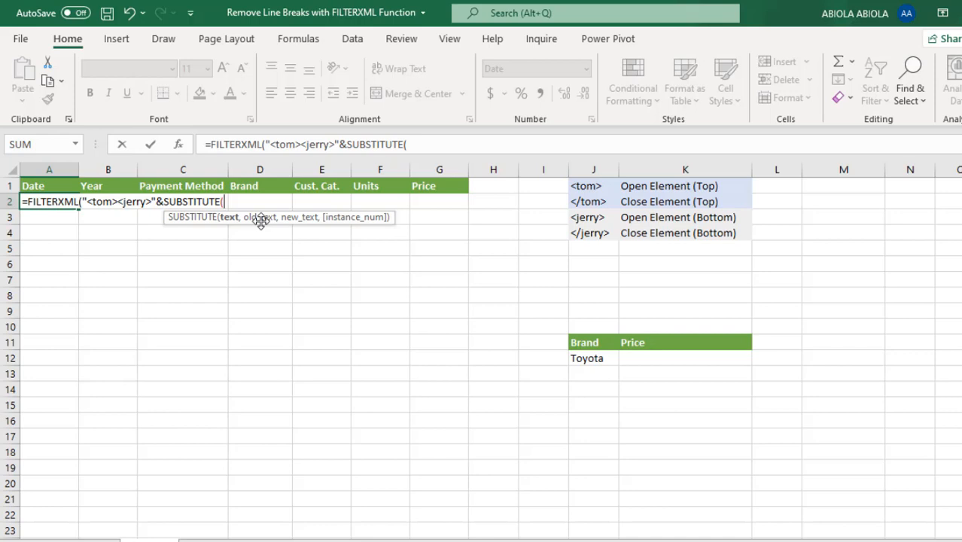
pyautogui.write('tex')
pyautogui.press('Down')
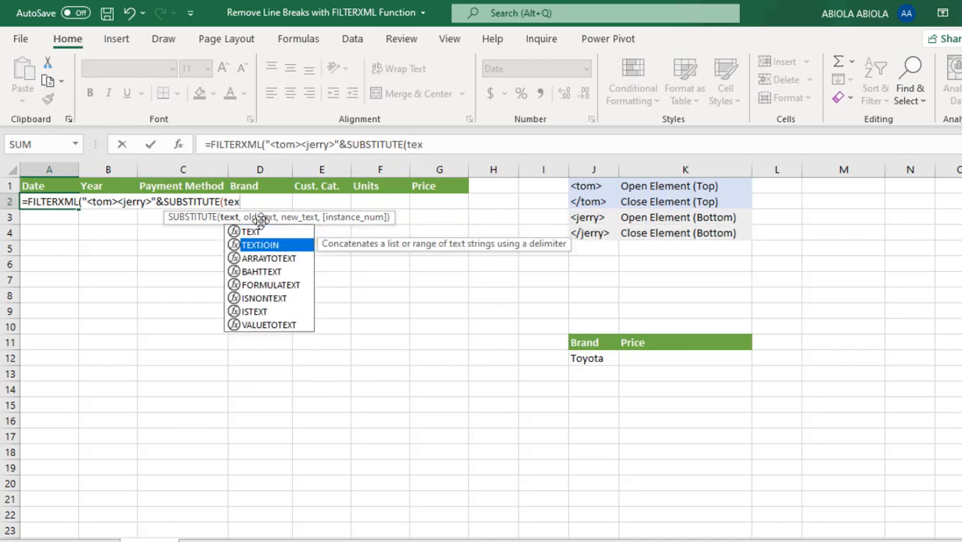
pyautogui.press('Tab')
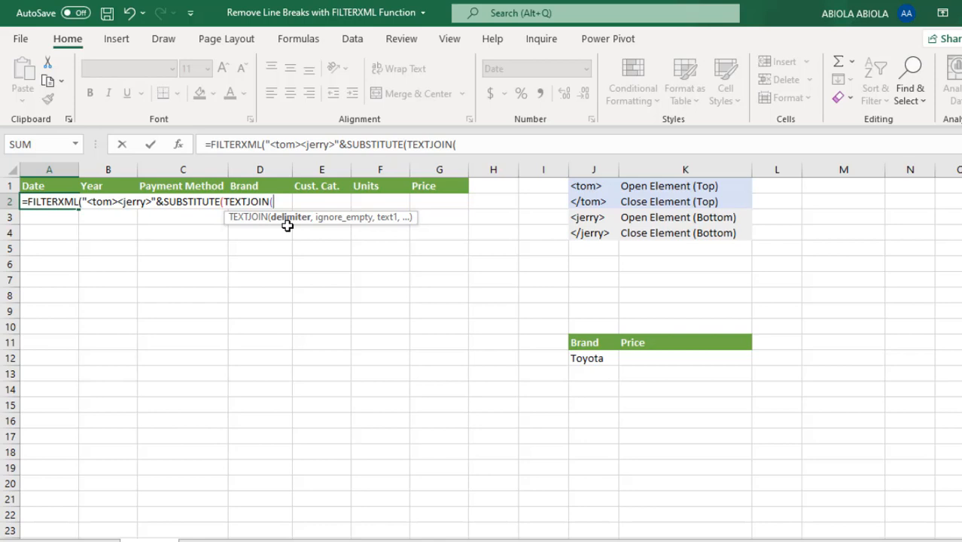
# Give TEXTJOIN the line-break delimiter CHAR(10) and set it to ignore empty cells with TRUE.
pyautogui.write('cha')
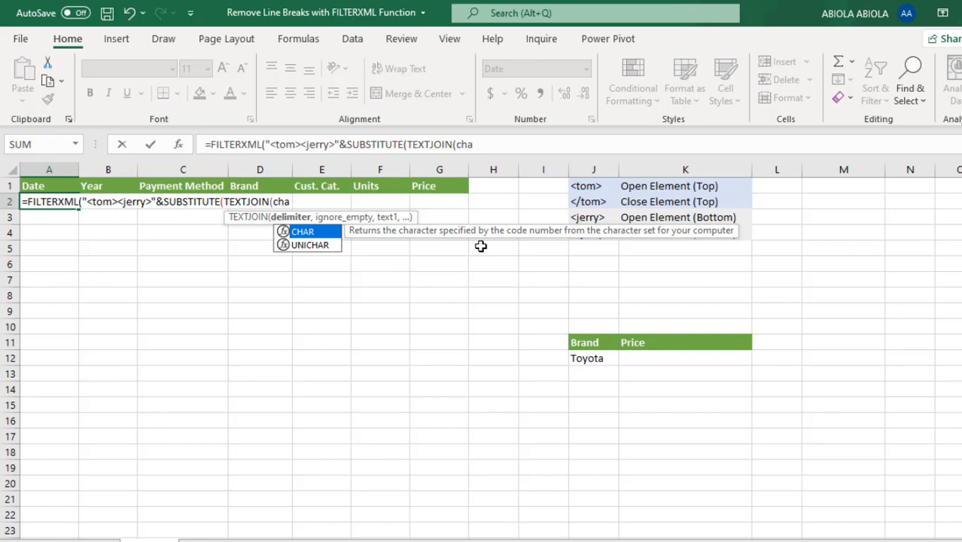
pyautogui.press('Tab')
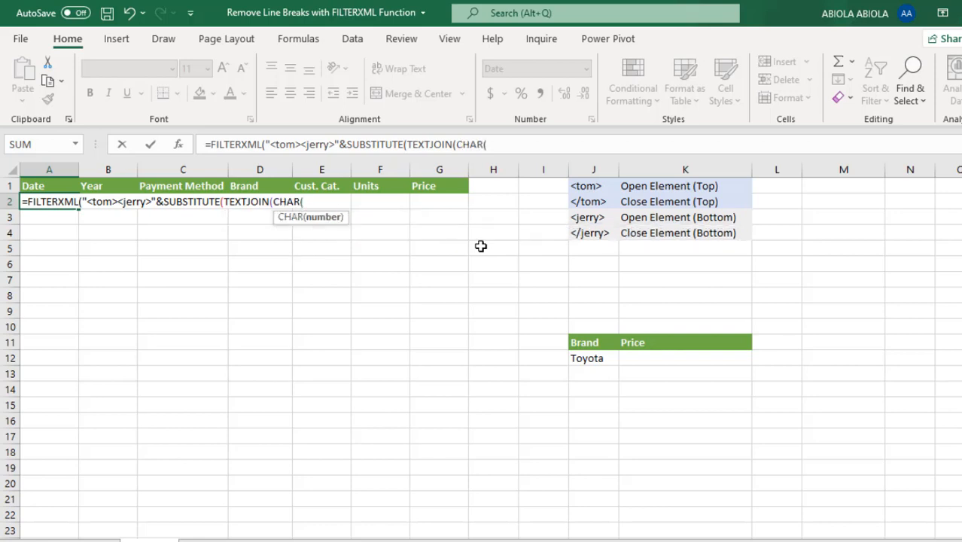
pyautogui.write('10)')
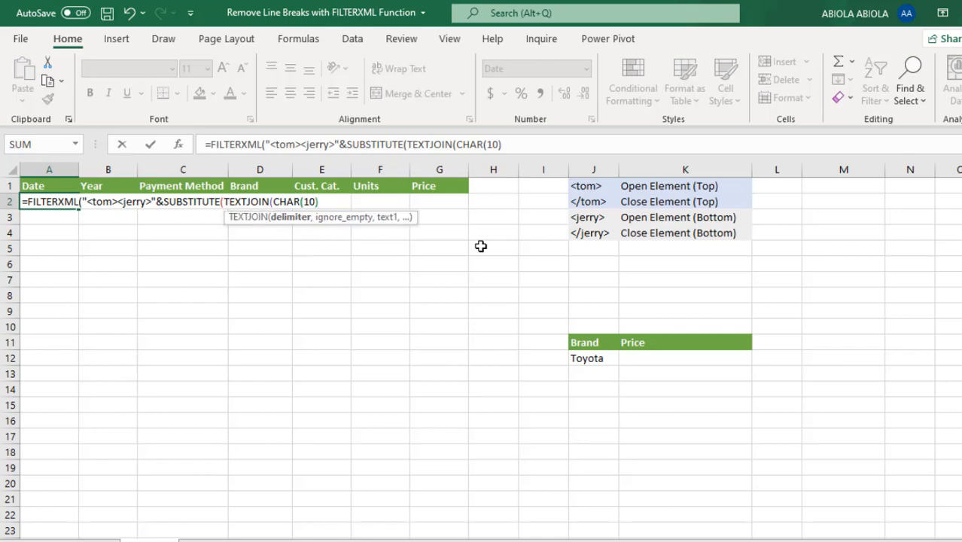
pyautogui.write(',')
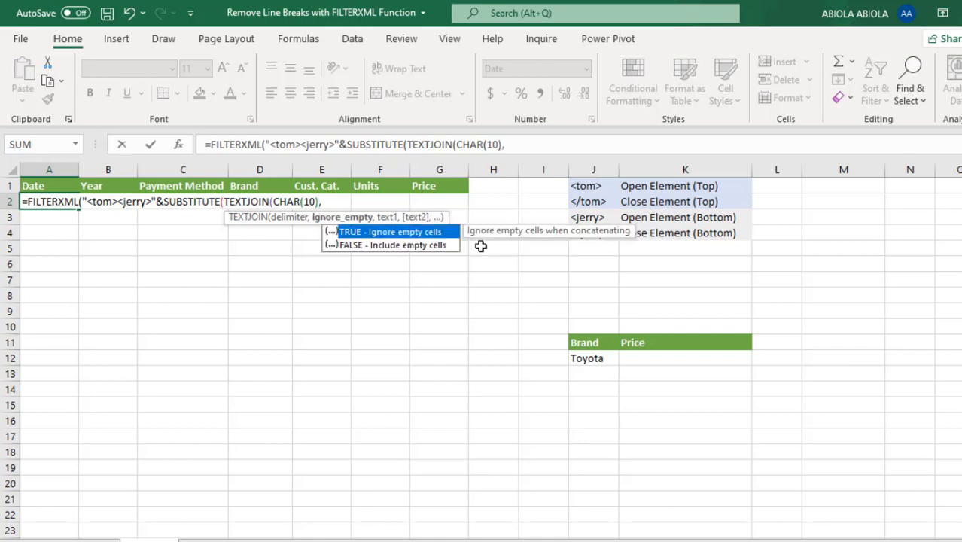
pyautogui.press('Tab')
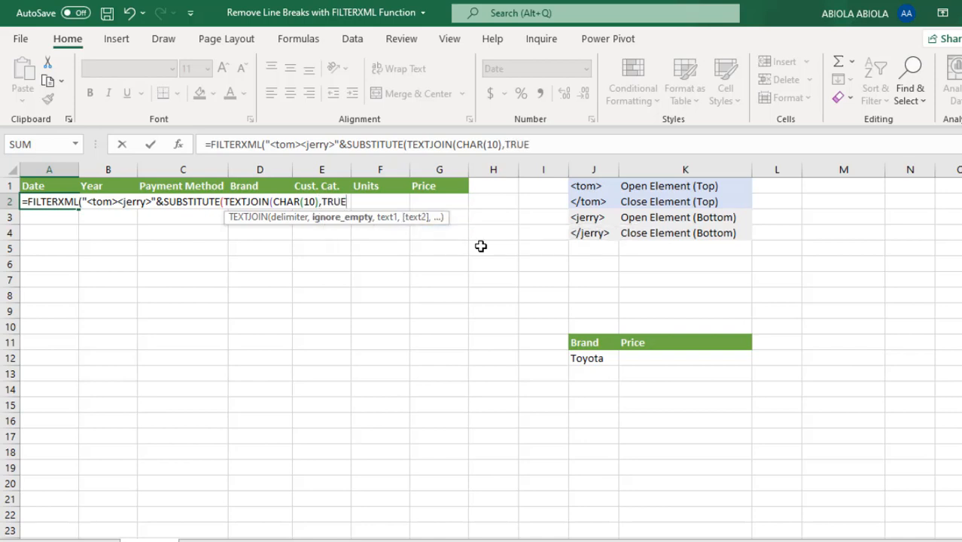
pyautogui.write(',')
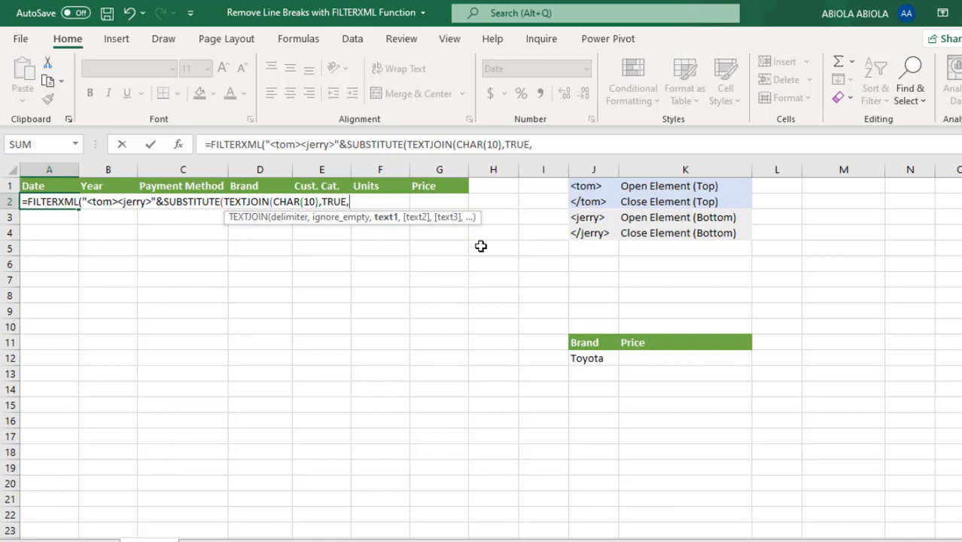
# Supply the Date cells Data!A2:A3 as the text for TEXTJOIN and close that function.
pyautogui.click(112, 537)
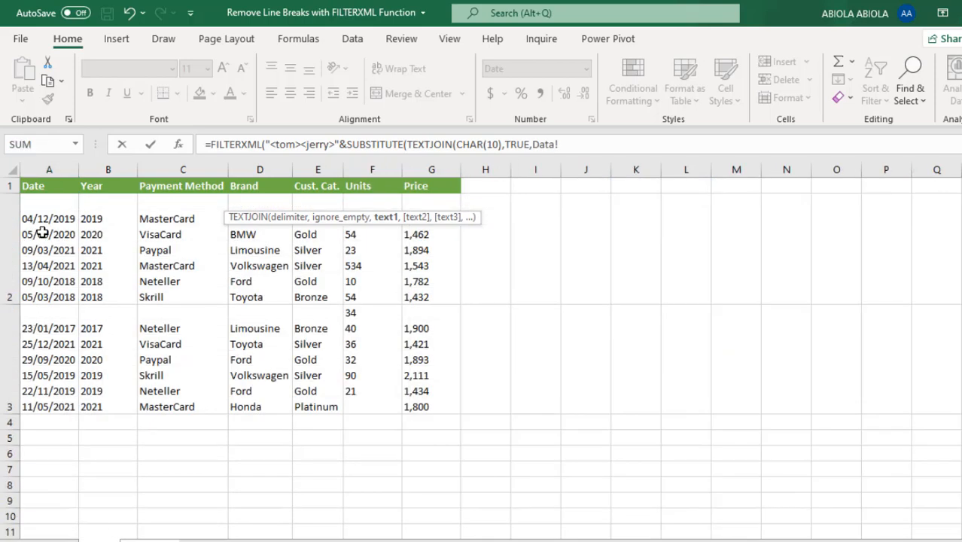
pyautogui.moveTo(42, 234); pyautogui.dragTo(45, 360)
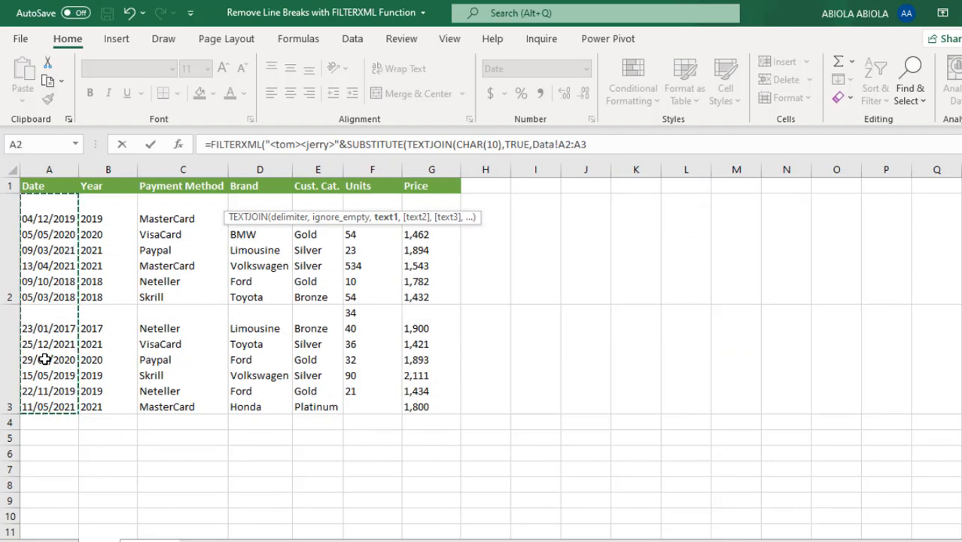
pyautogui.write(')')
pyautogui.press('Return')
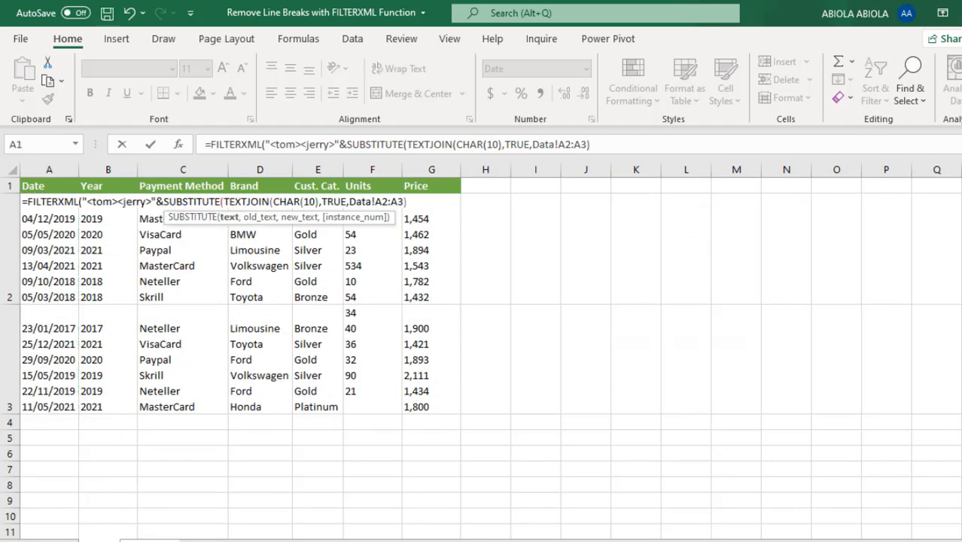
pyautogui.click(555, 343)
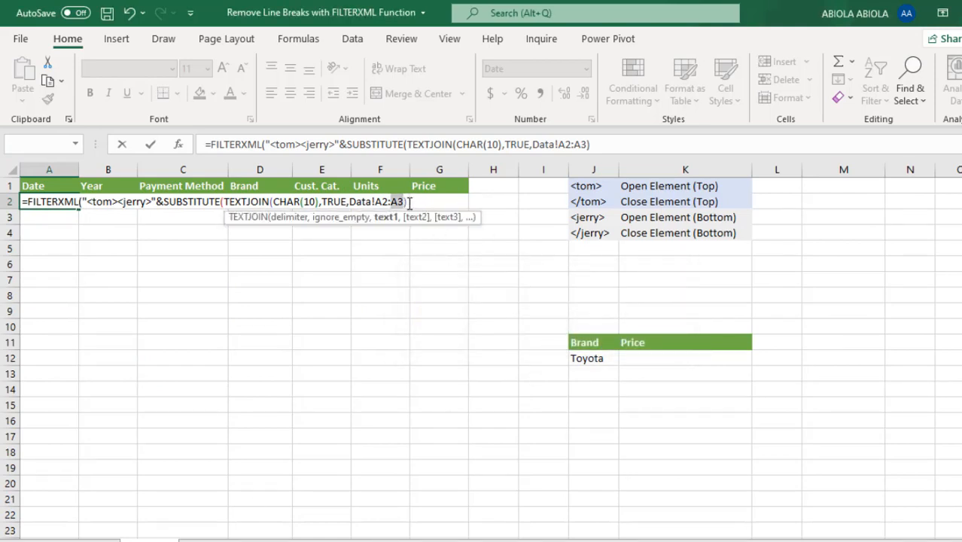
pyautogui.write('),')
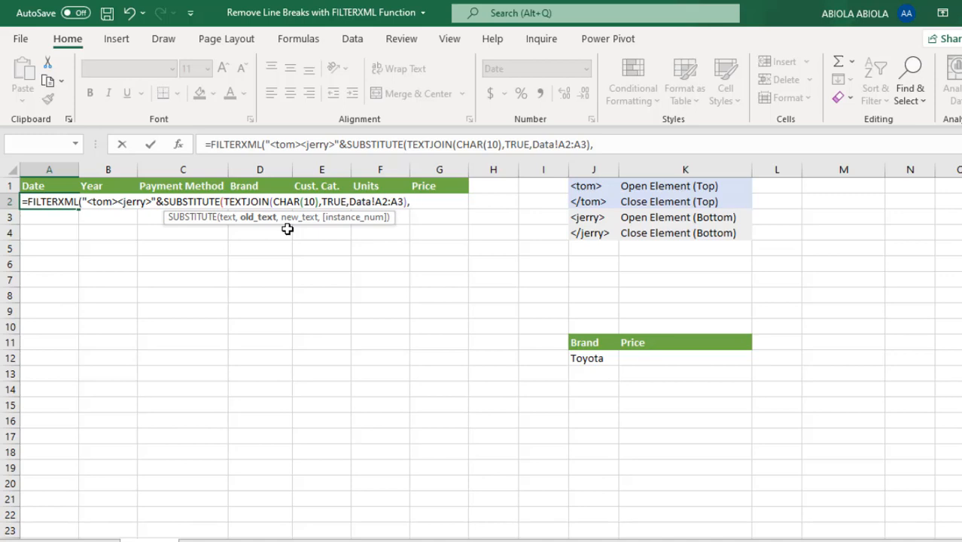
# Make SUBSTITUTE replace CHAR(10) with "</jerry><jerry>" and close the function.
pyautogui.write('char')
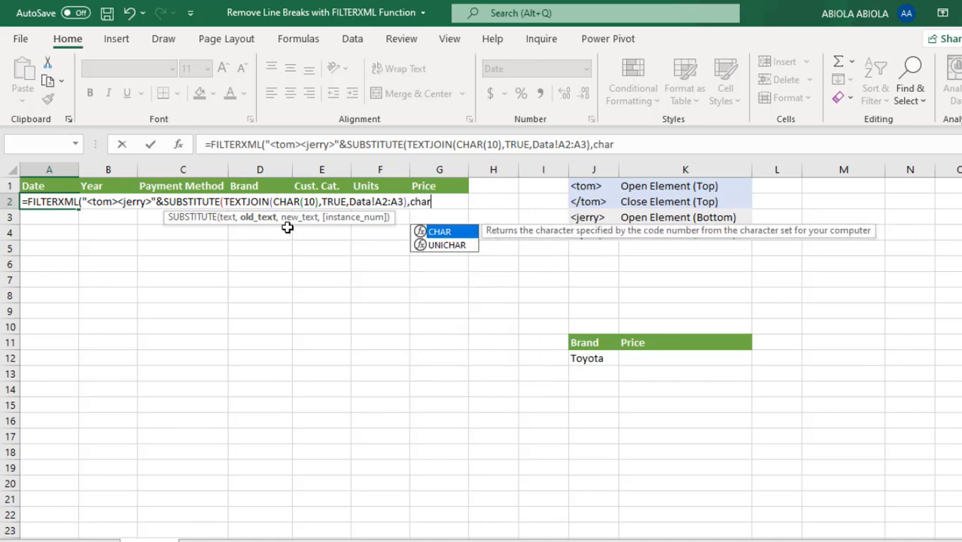
pyautogui.press('Tab')
pyautogui.write('10')
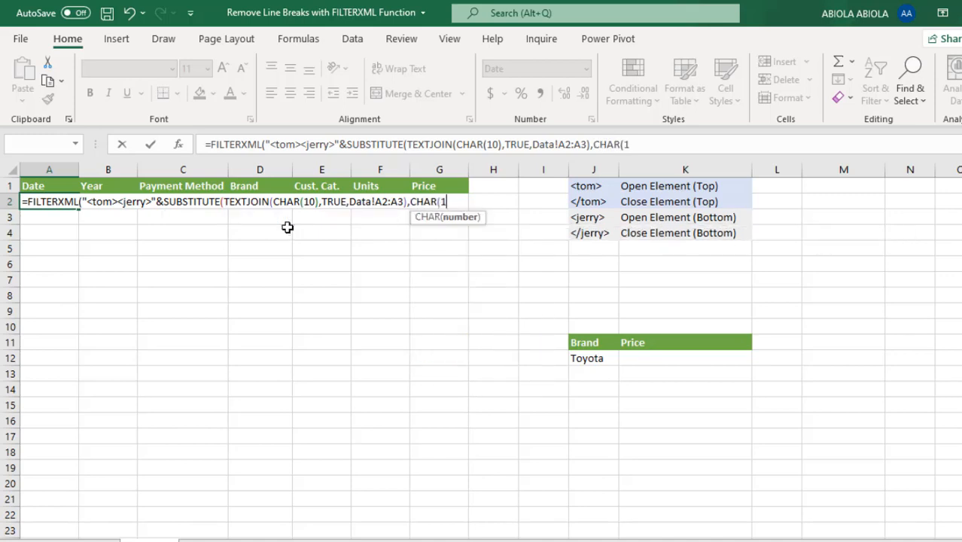
pyautogui.write('),')
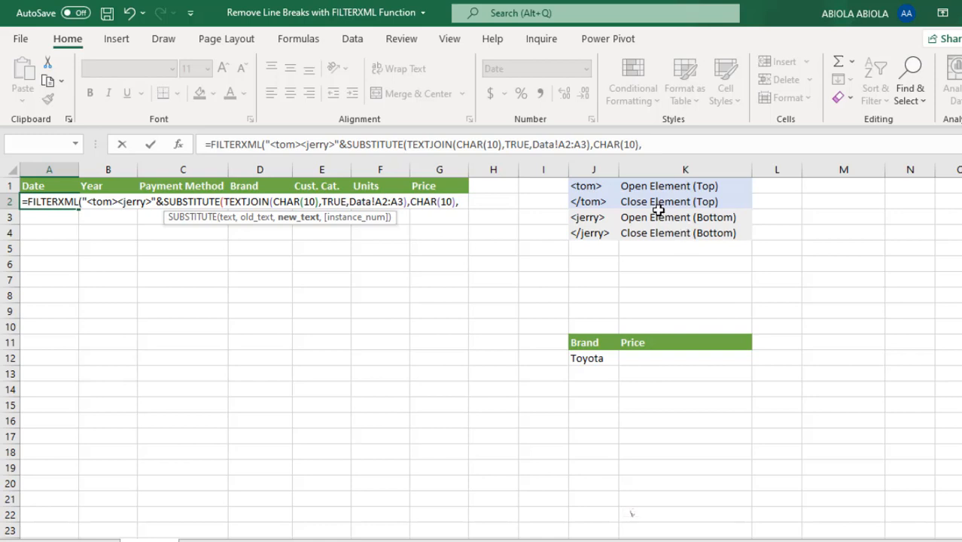
pyautogui.write('"<')
pyautogui.write('/je')
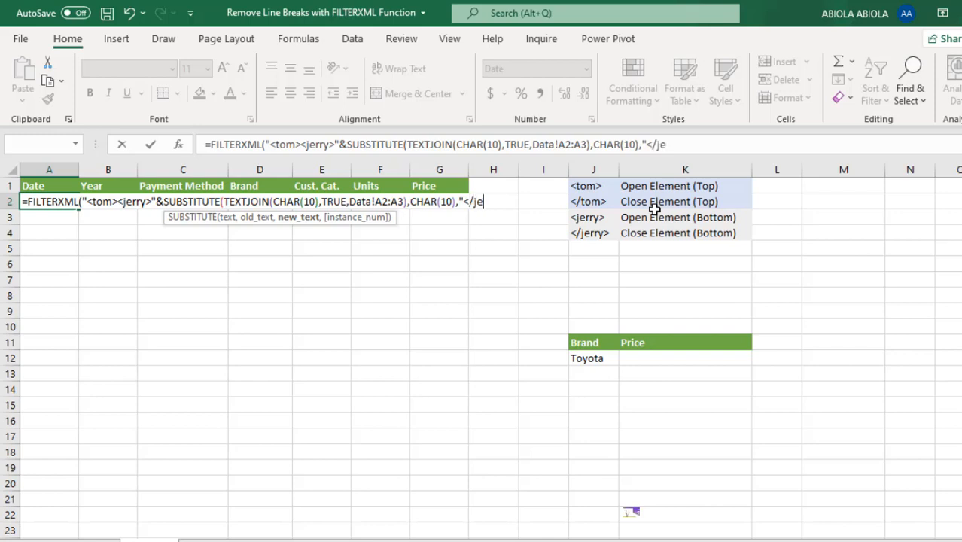
pyautogui.write('rry><')
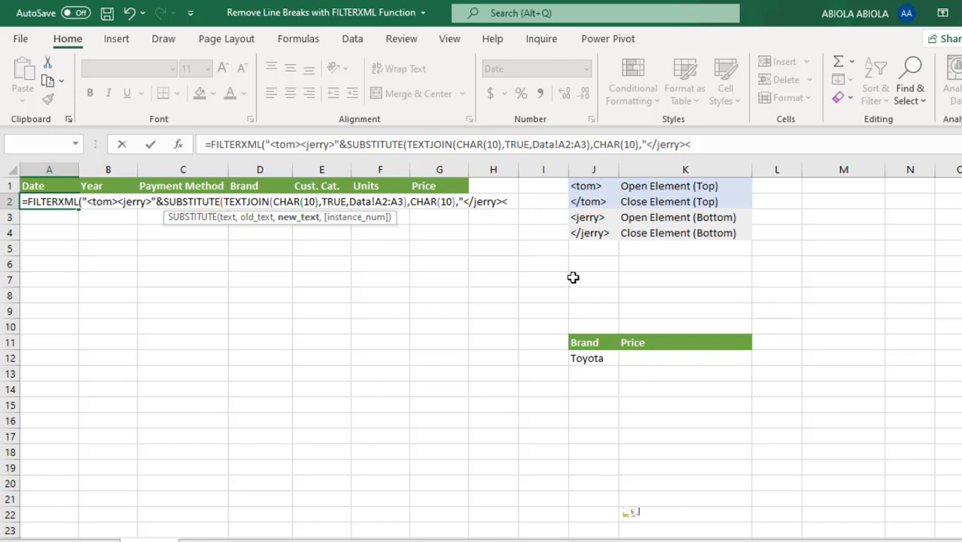
pyautogui.write('jerry>"')
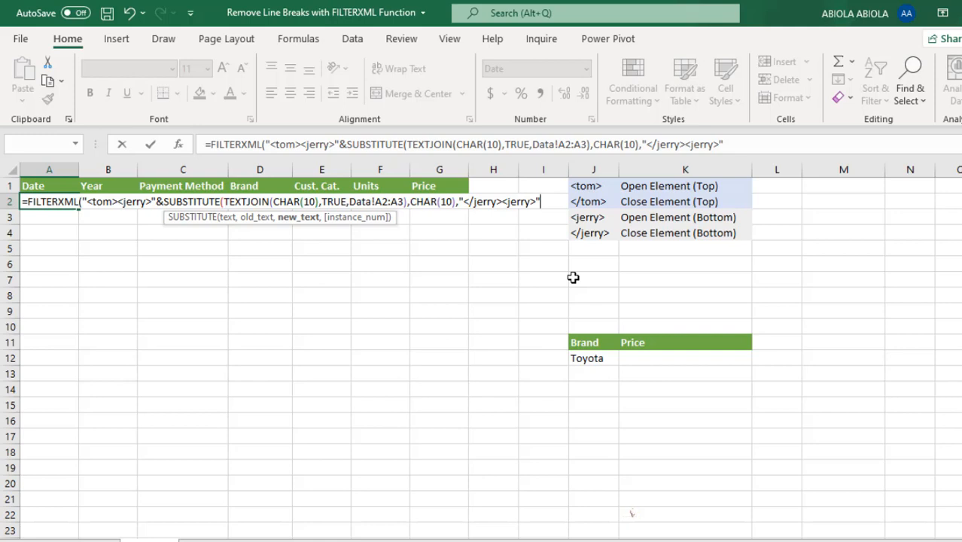
pyautogui.write(')')
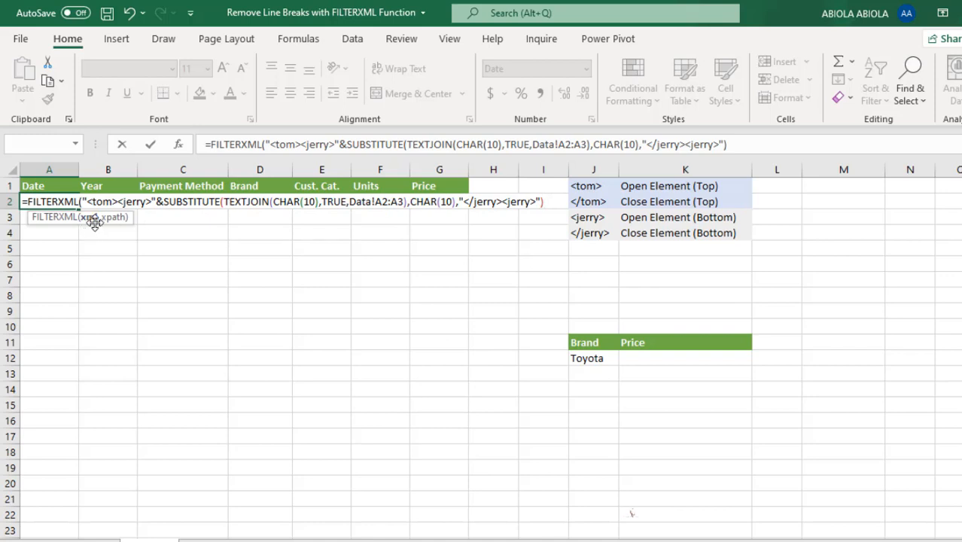
# Complete the XML argument by appending the closing elements &"</jerry></tom>".
pyautogui.write('&"<')
pyautogui.write('/')
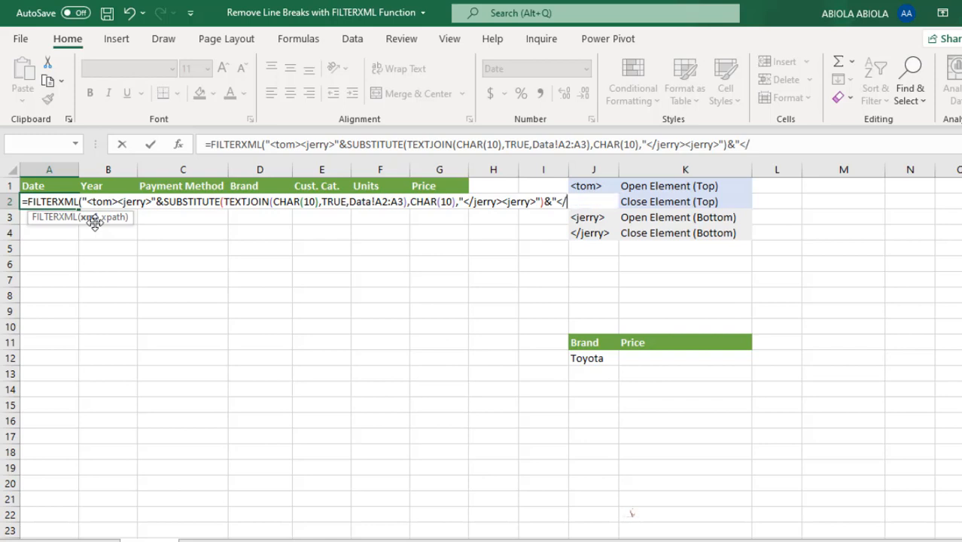
pyautogui.write('jerry></')
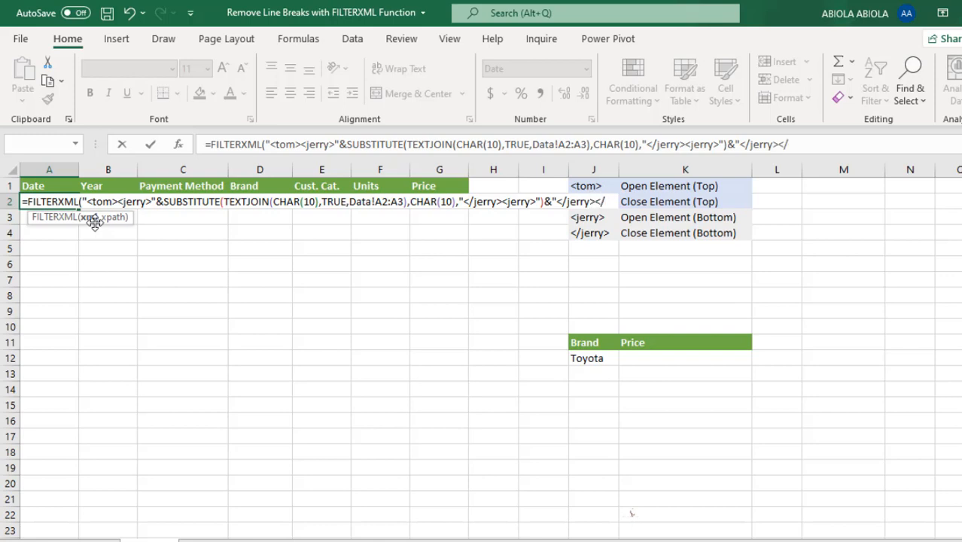
pyautogui.write('tom')
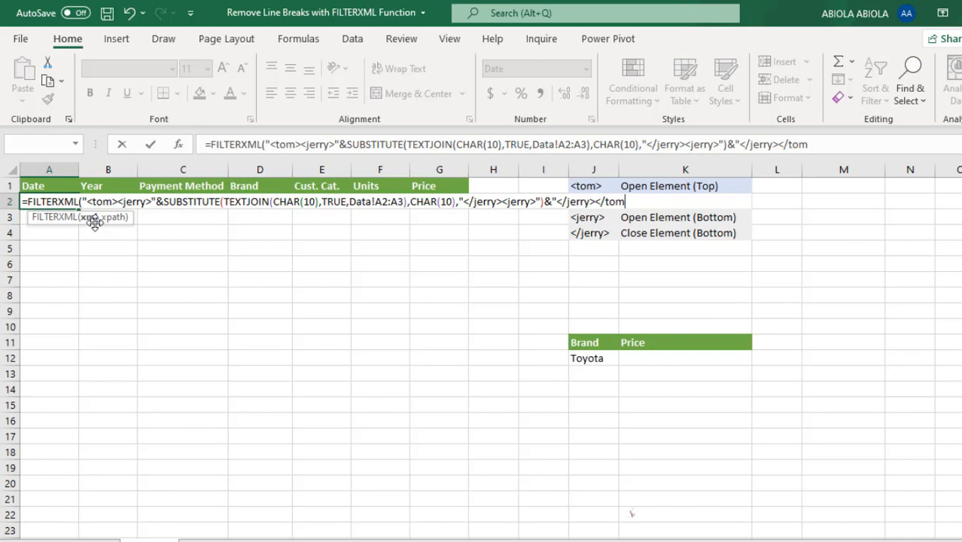
pyautogui.write('>"')
# Set the XPath argument to "//jerry", close FILTERXML and enter the formula in A2.
pyautogui.write(',')
pyautogui.write('"//')
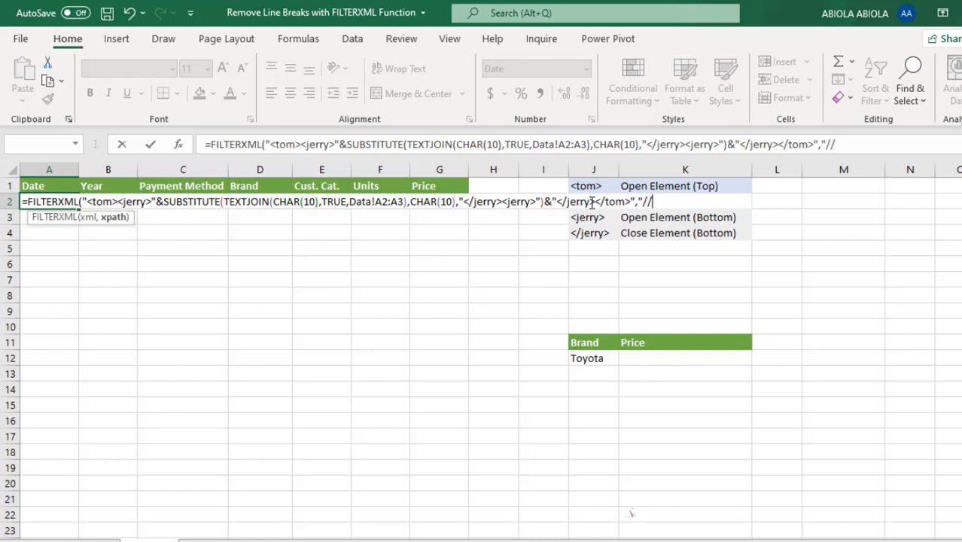
pyautogui.write('jerry")')
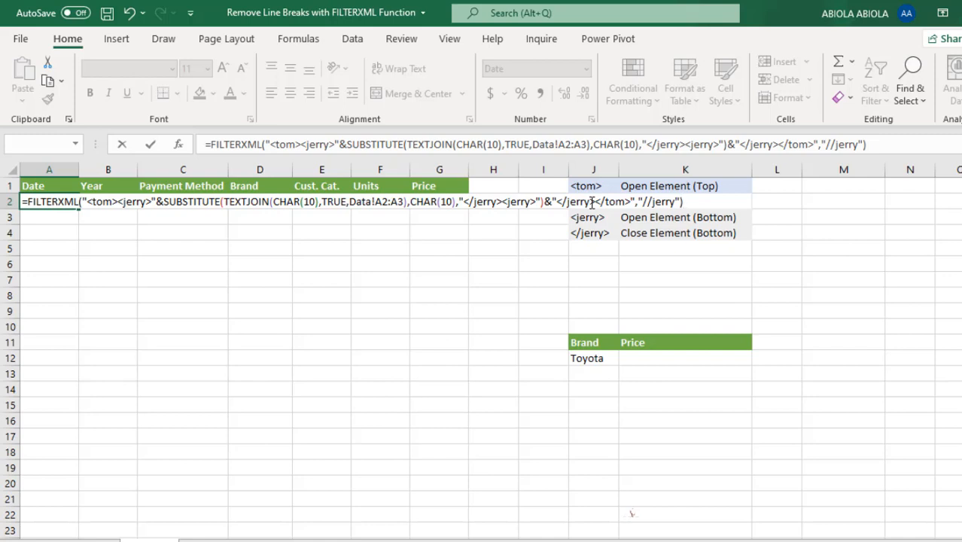
pyautogui.hotkey('ctrl', 'Return')
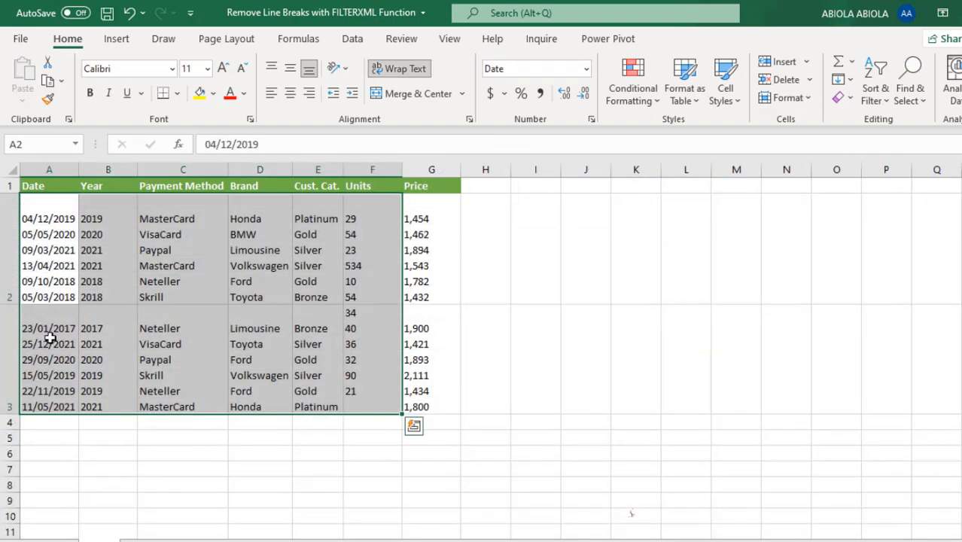
pyautogui.click(34, 277)
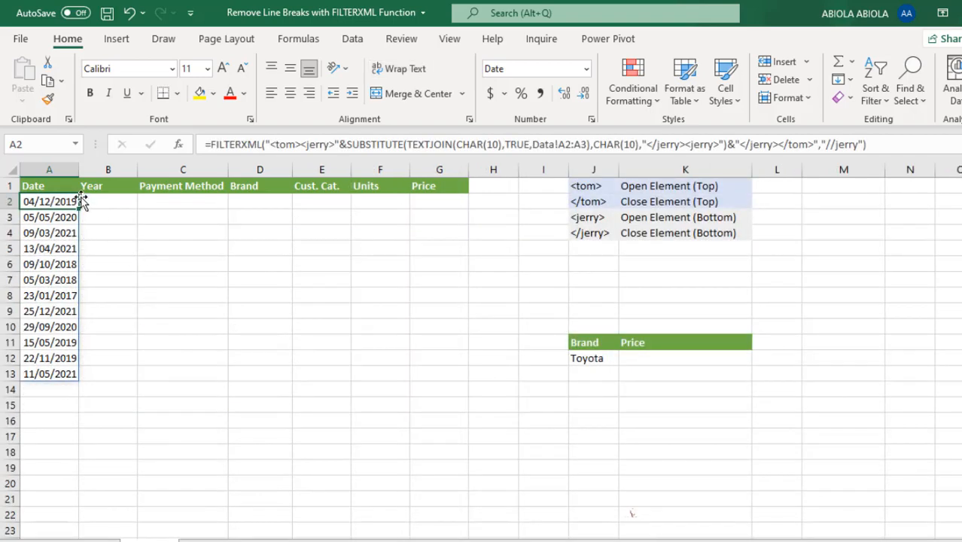
pyautogui.moveTo(65, 202); pyautogui.dragTo(64, 373)
pyautogui.click(211, 143)
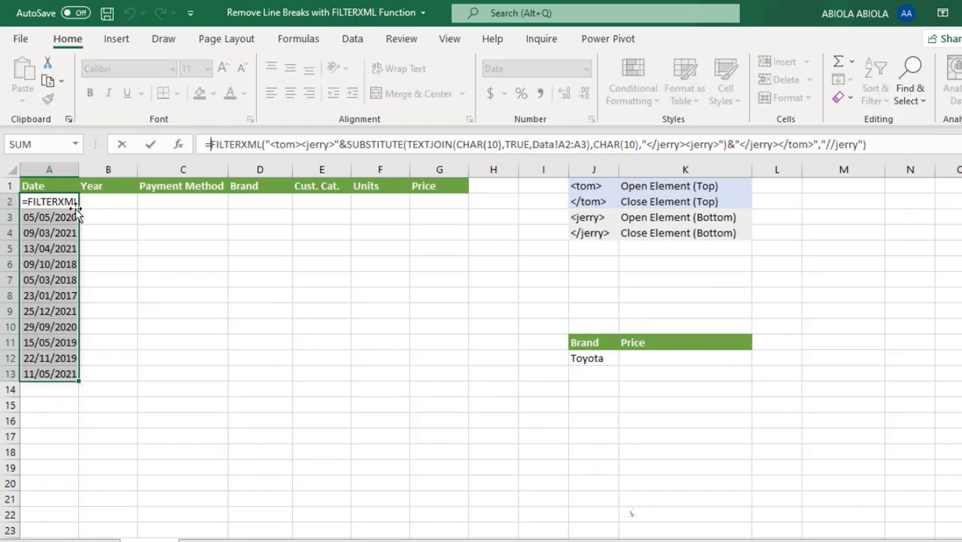
pyautogui.click(65, 201)
pyautogui.press('Escape')
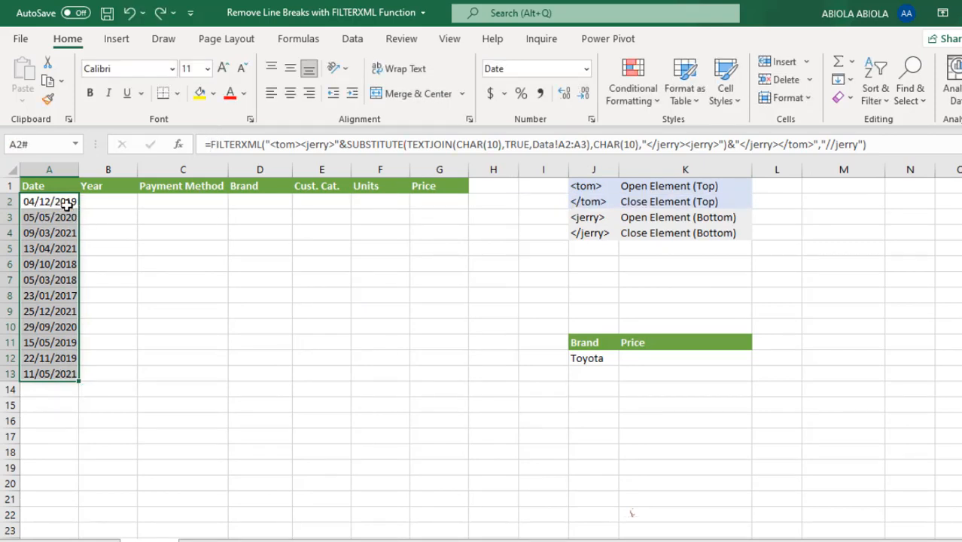
# Fill the FILTERXML formula from A2 across to G2 and copy the number format of B6 onto B2.
pyautogui.click(66, 205)
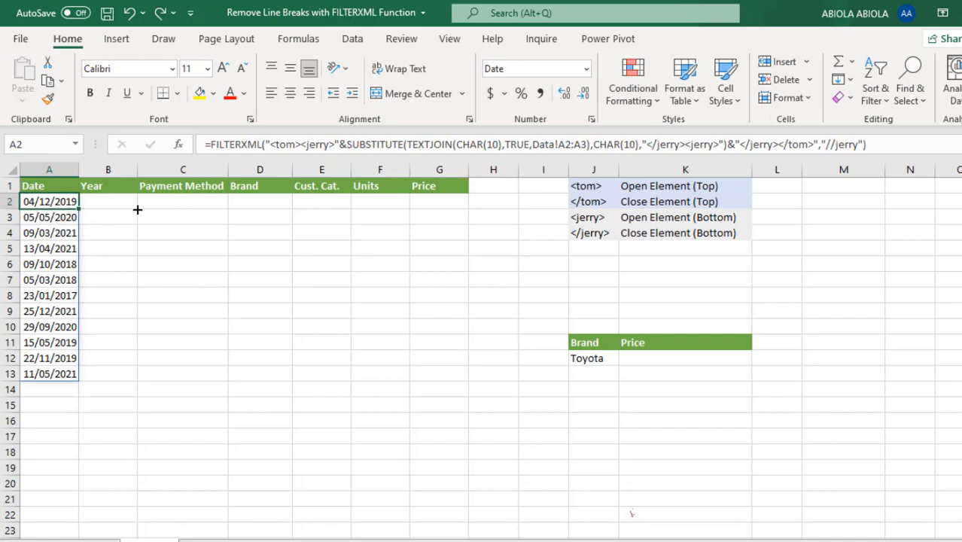
pyautogui.moveTo(137, 210); pyautogui.dragTo(445, 215)
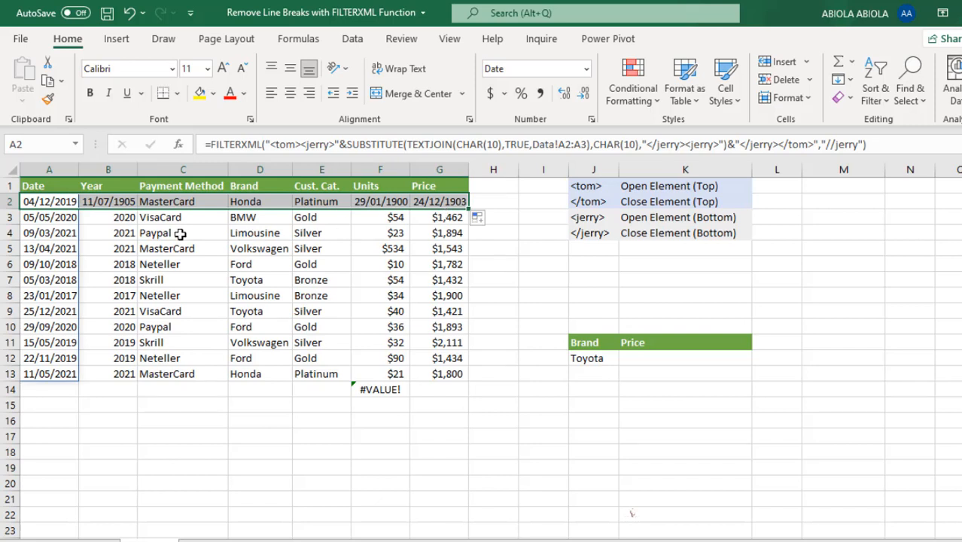
pyautogui.click(103, 217)
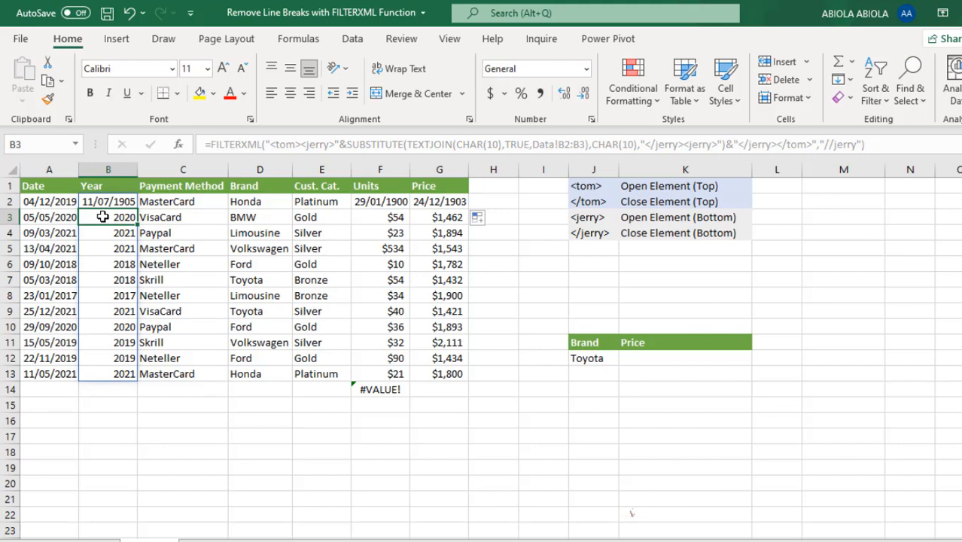
pyautogui.click(109, 265)
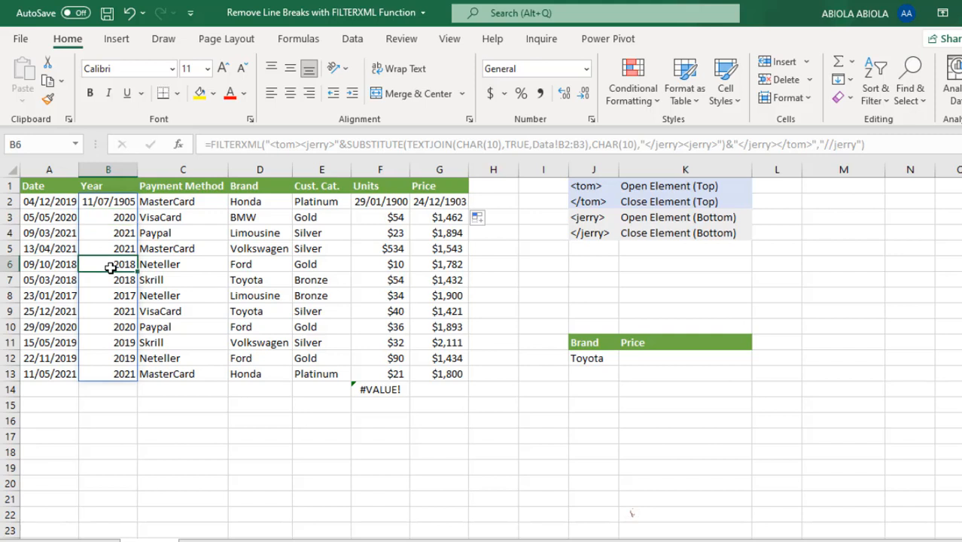
pyautogui.click(48, 98)
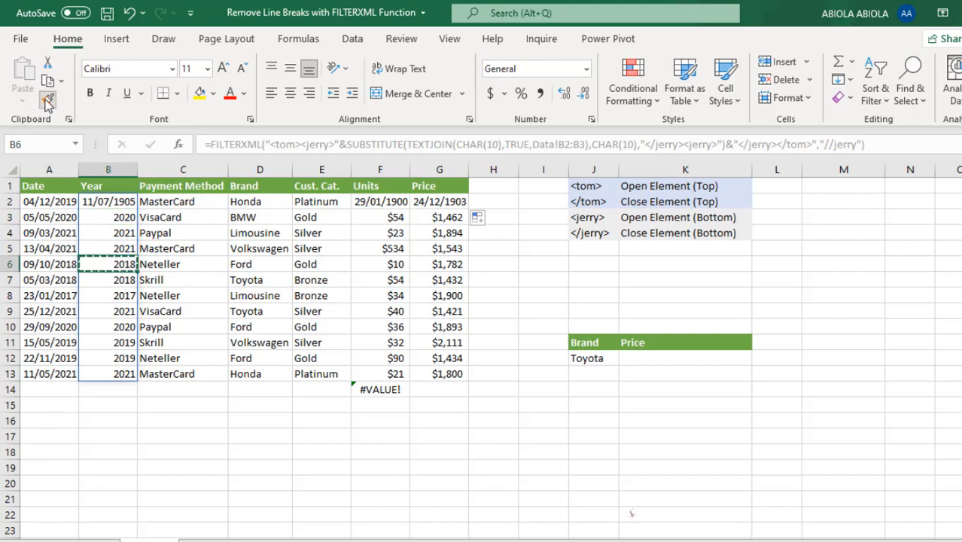
pyautogui.click(117, 199)
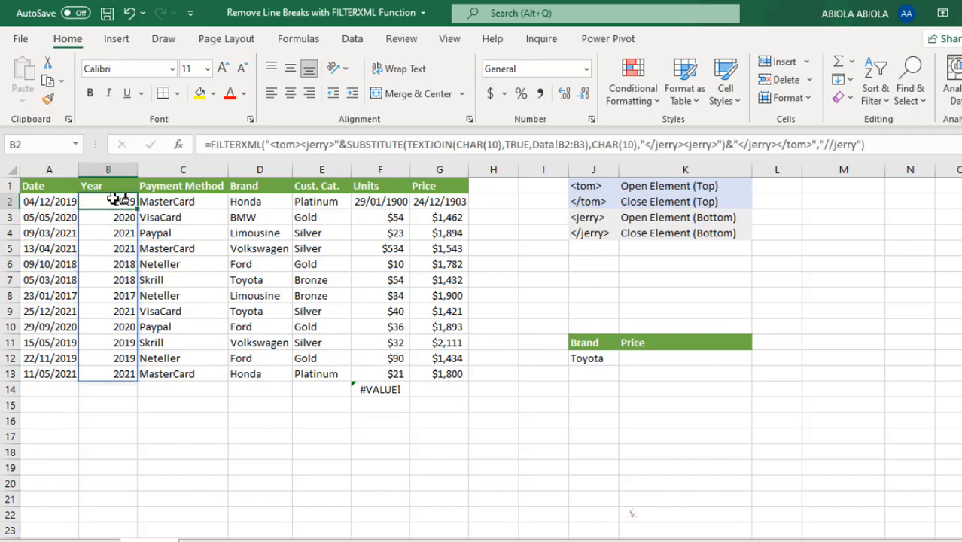
# Copy the number formats of F4:G4 onto the first Units and Price cells, F2:G2.
pyautogui.moveTo(385, 230)
pyautogui.mouseDown()
pyautogui.moveTo(472, 233)
pyautogui.moveTo(460, 232)
pyautogui.mouseUp()
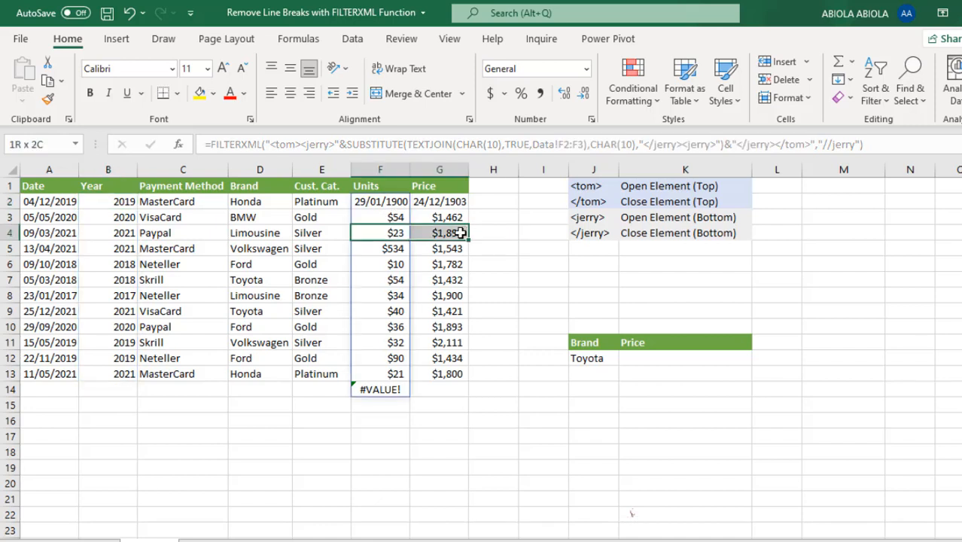
pyautogui.click(46, 104)
pyautogui.moveTo(380, 202); pyautogui.dragTo(443, 201)
pyautogui.click(440, 275)
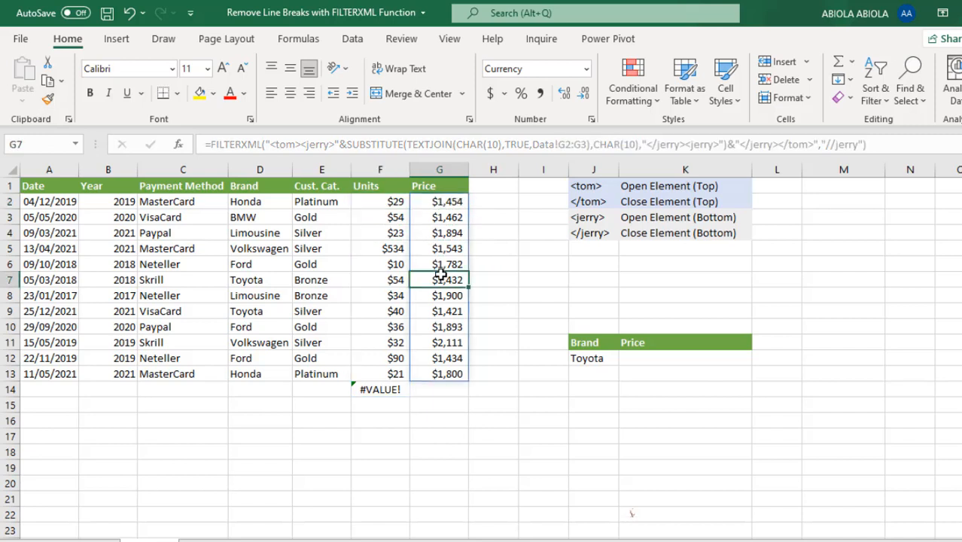
# Wrap the formula in A2 in IFERROR with "" as the value if error, and fill it across to G2.
pyautogui.click(388, 390)
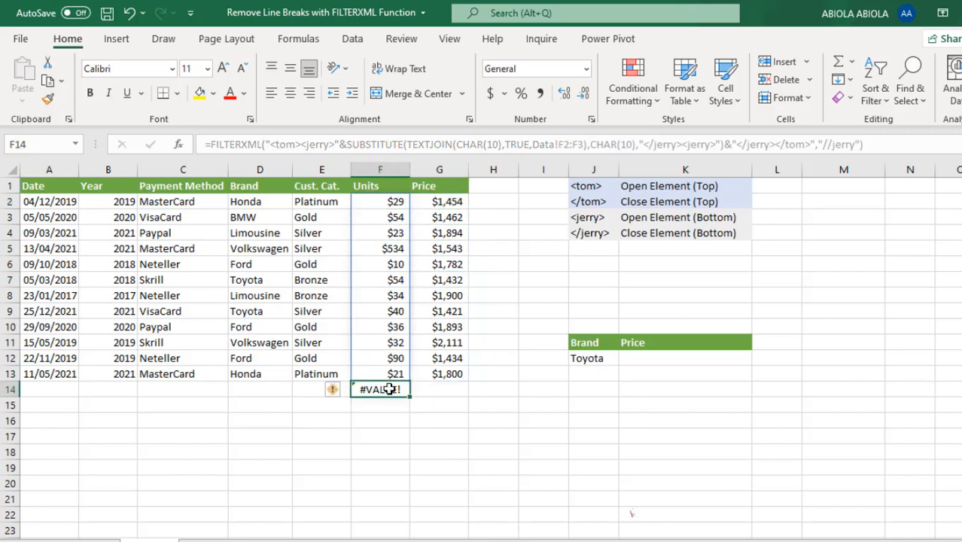
pyautogui.click(57, 207)
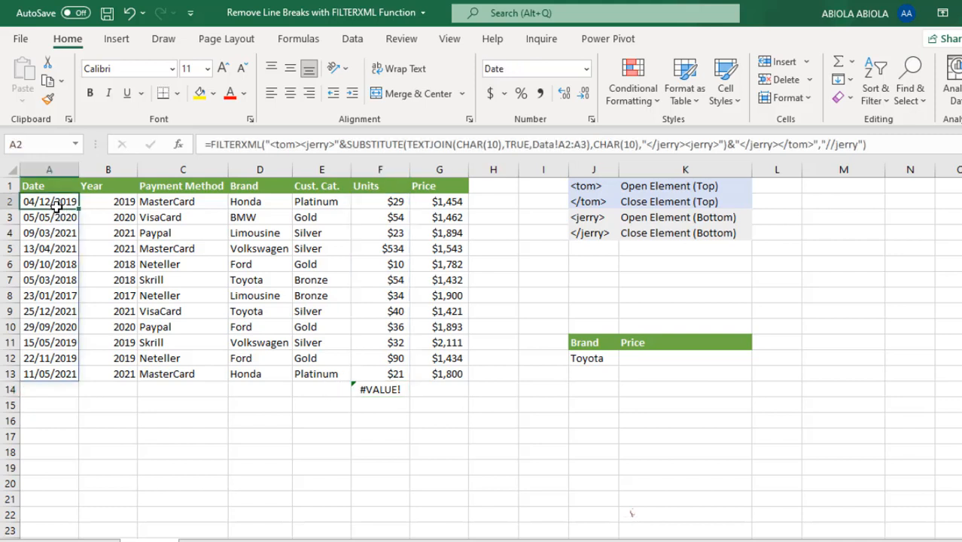
pyautogui.click(212, 144)
pyautogui.write('IFERROR(')
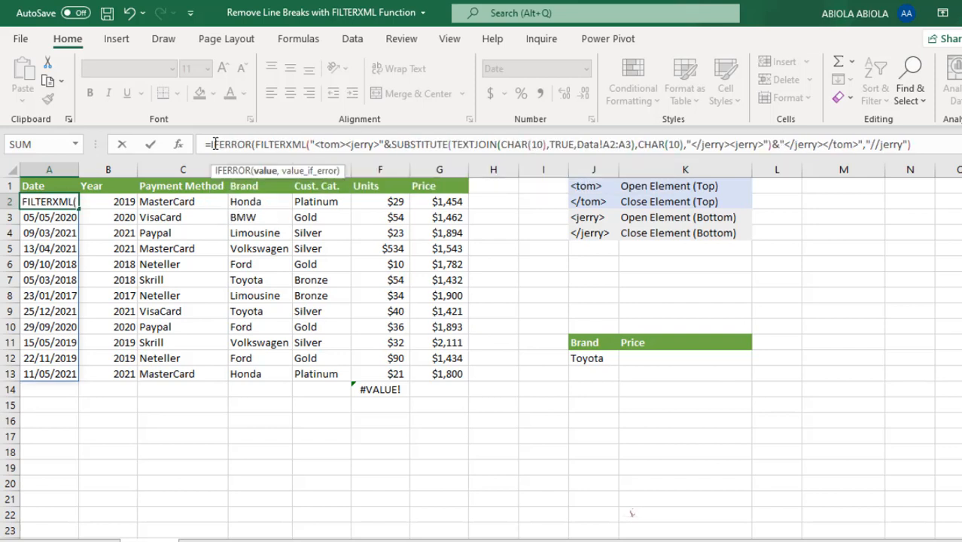
pyautogui.click(949, 147)
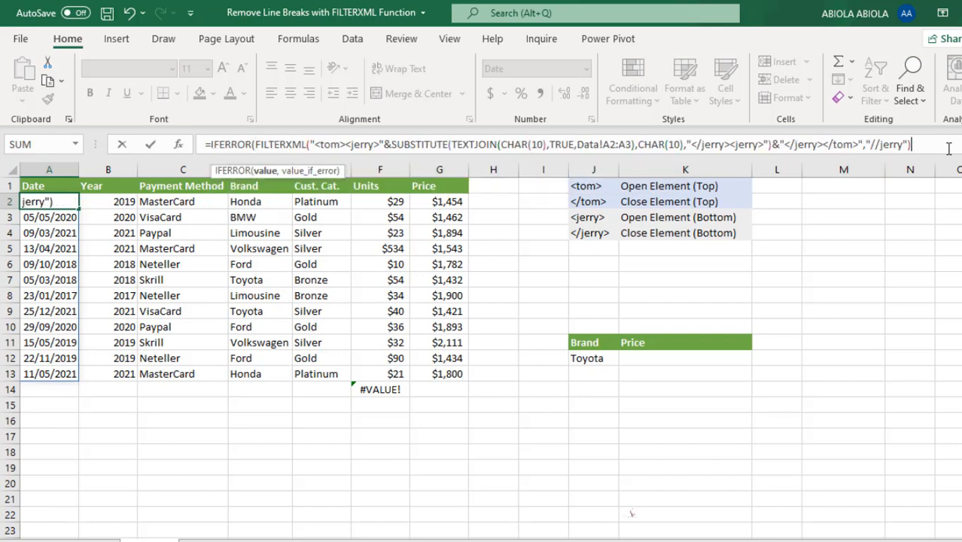
pyautogui.write(',"")')
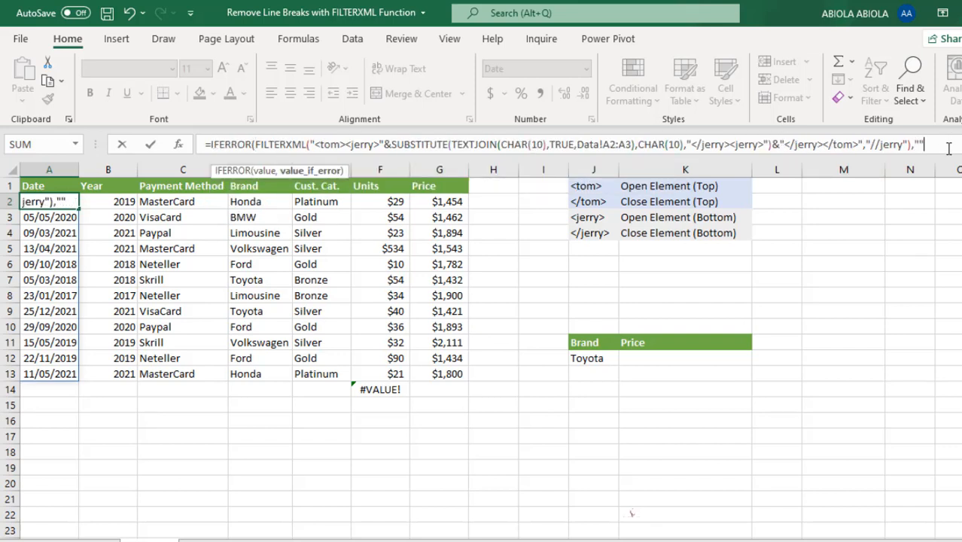
pyautogui.hotkey('ctrl', 'Return')
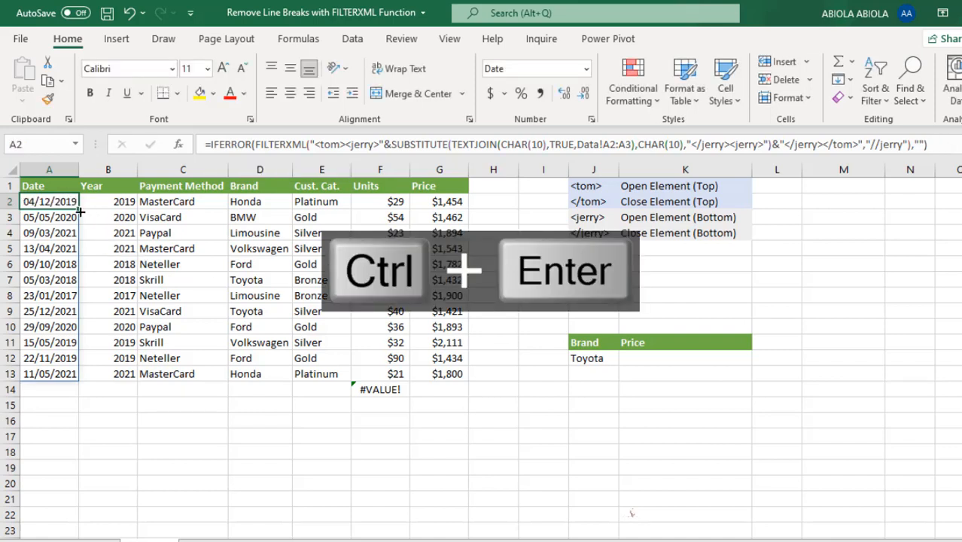
pyautogui.moveTo(80, 213); pyautogui.dragTo(456, 239)
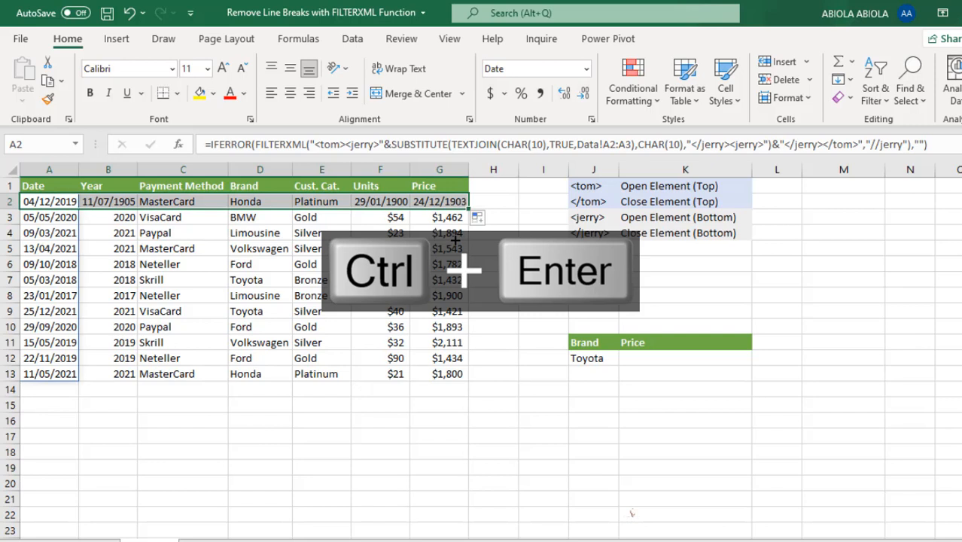
# Copy the number format of B3 onto B2 and the formats of F4:G4 onto F2:G2.
pyautogui.click(125, 217)
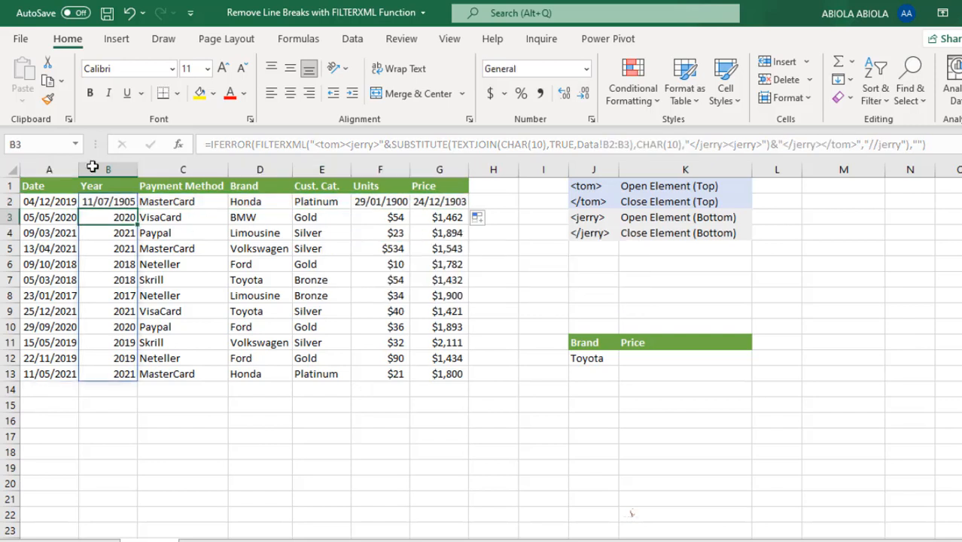
pyautogui.click(47, 99)
pyautogui.click(101, 202)
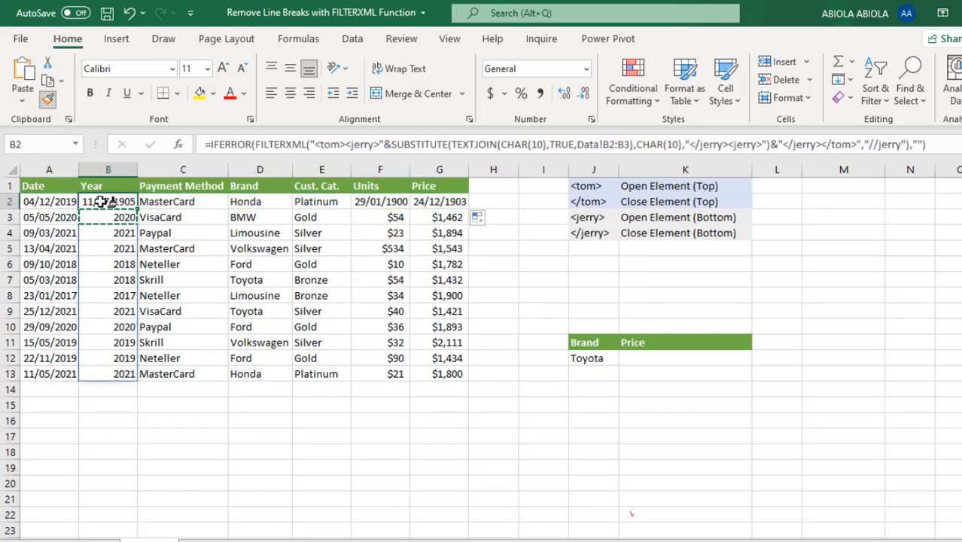
pyautogui.moveTo(397, 232)
pyautogui.mouseDown()
pyautogui.moveTo(484, 232)
pyautogui.moveTo(452, 232)
pyautogui.mouseUp()
pyautogui.click(47, 101)
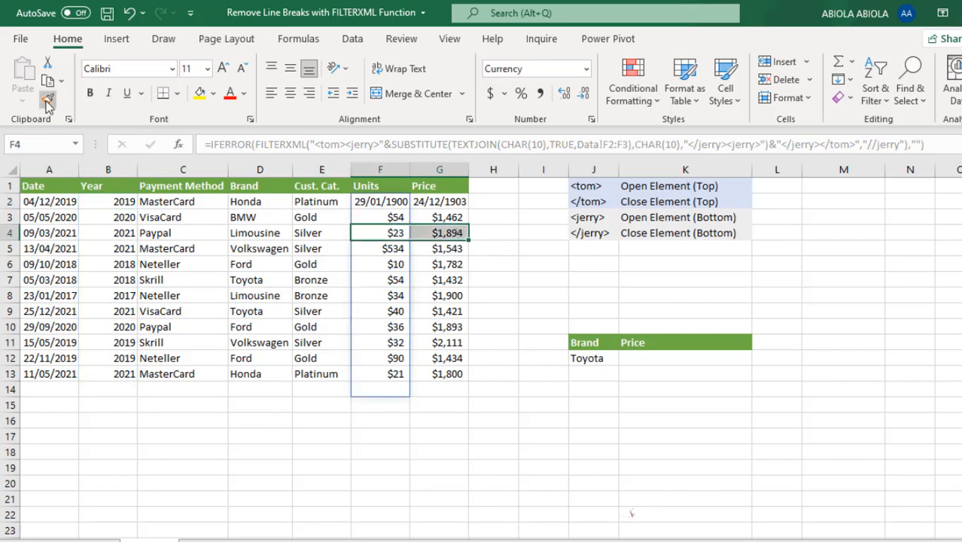
pyautogui.moveTo(379, 202); pyautogui.dragTo(440, 199)
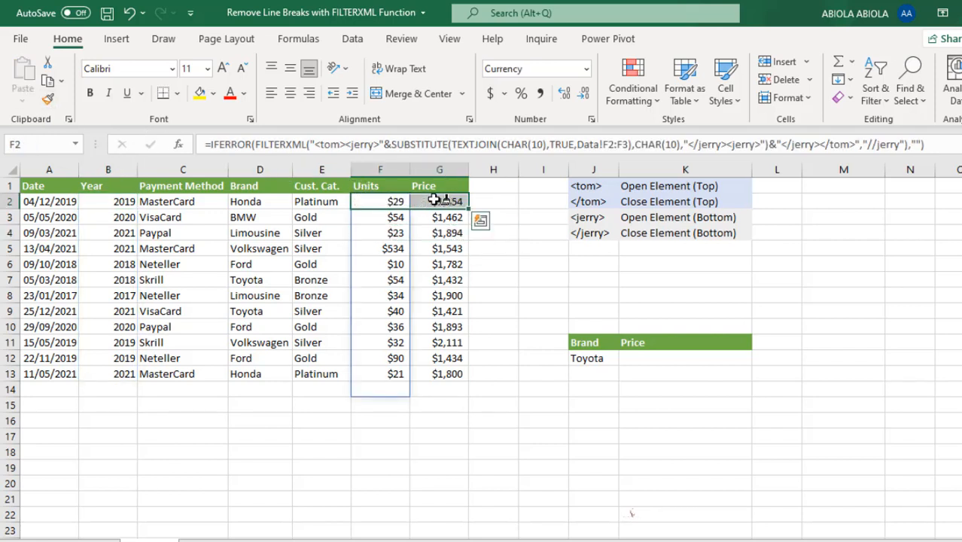
# Examine the spilled IFERROR formulas in the Price, Units, Cust. Cat. and Payment Method columns.
pyautogui.click(429, 280)
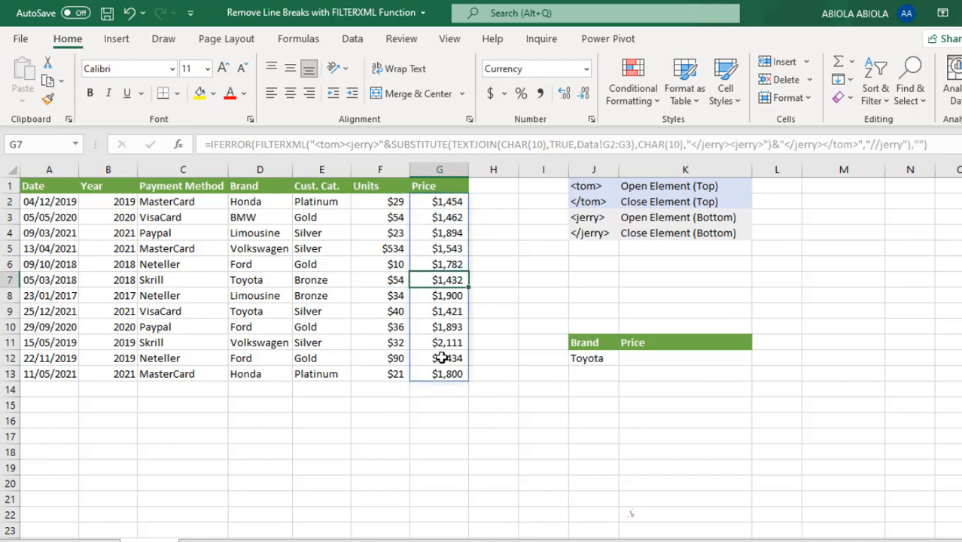
pyautogui.click(404, 278)
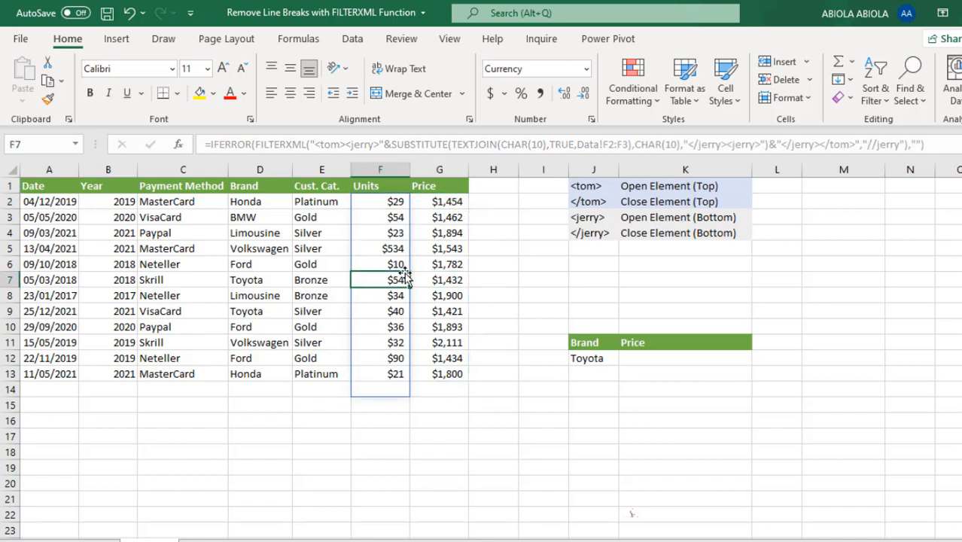
pyautogui.click(456, 281)
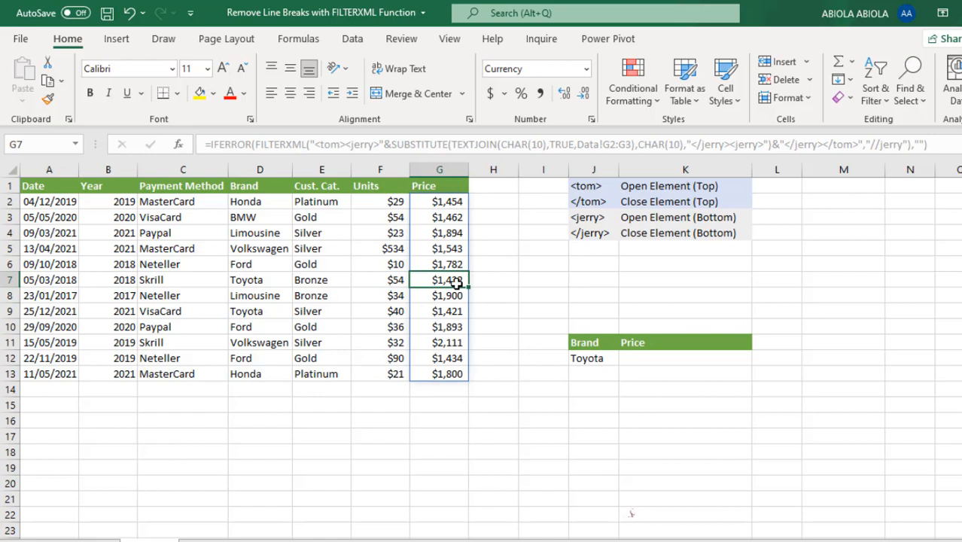
pyautogui.click(394, 201)
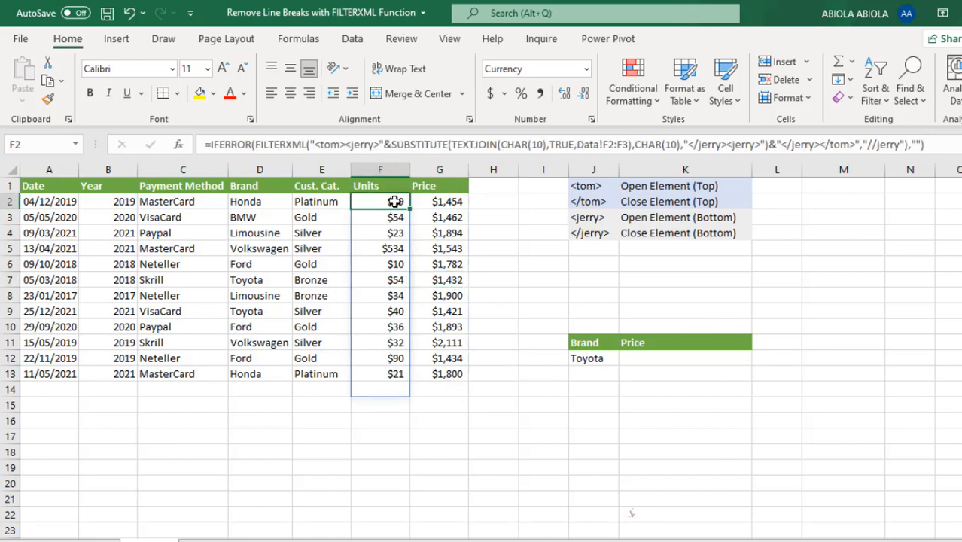
pyautogui.click(315, 246)
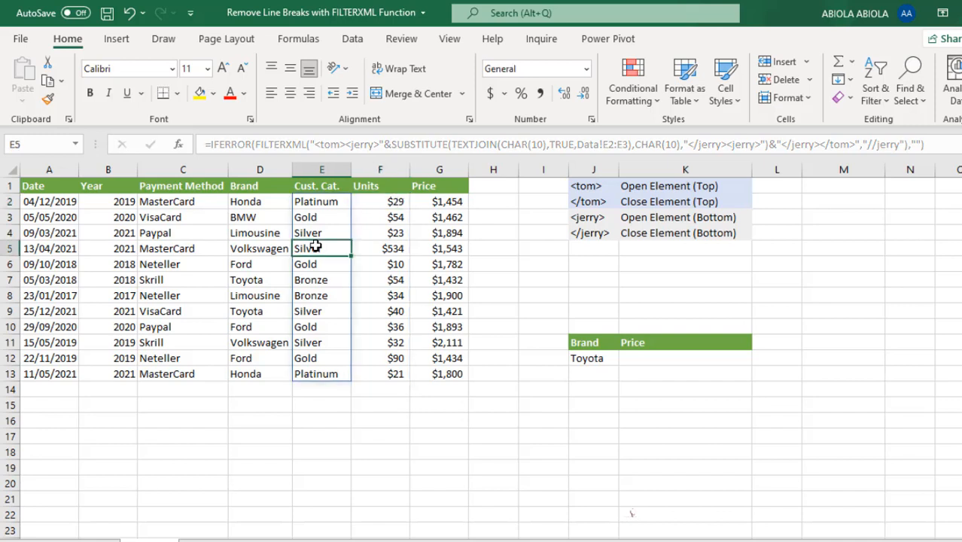
pyautogui.click(192, 249)
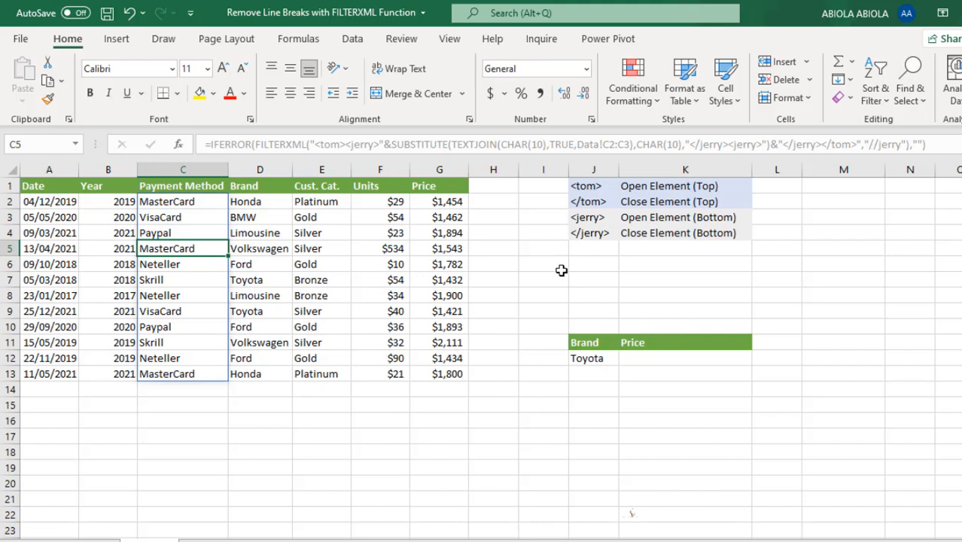
pyautogui.moveTo(437, 201); pyautogui.dragTo(442, 296)
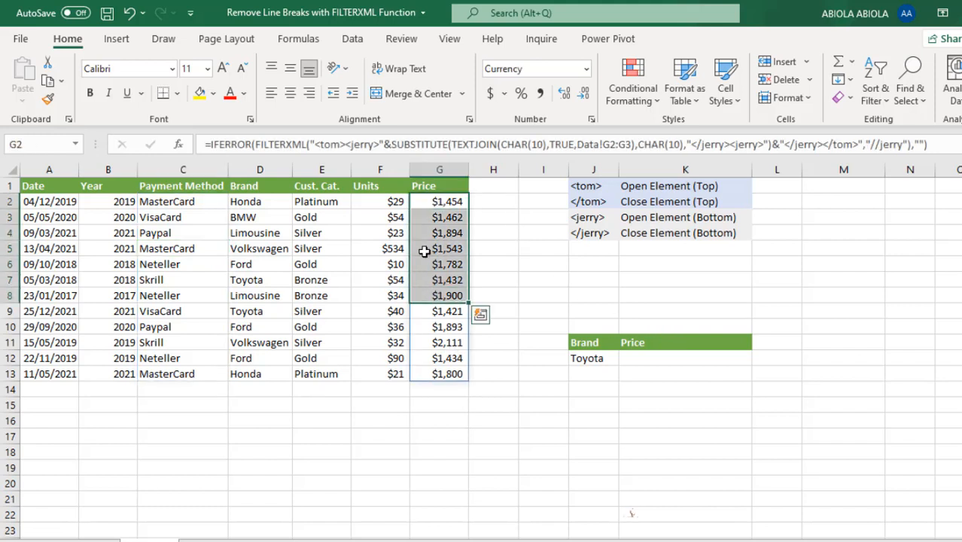
pyautogui.click(391, 235)
# In K12, total the Toyota price with =SUMIFS(G2#,D2#,J12), using the spilled Price and Brand ranges and the brand in J12.
pyautogui.click(600, 358)
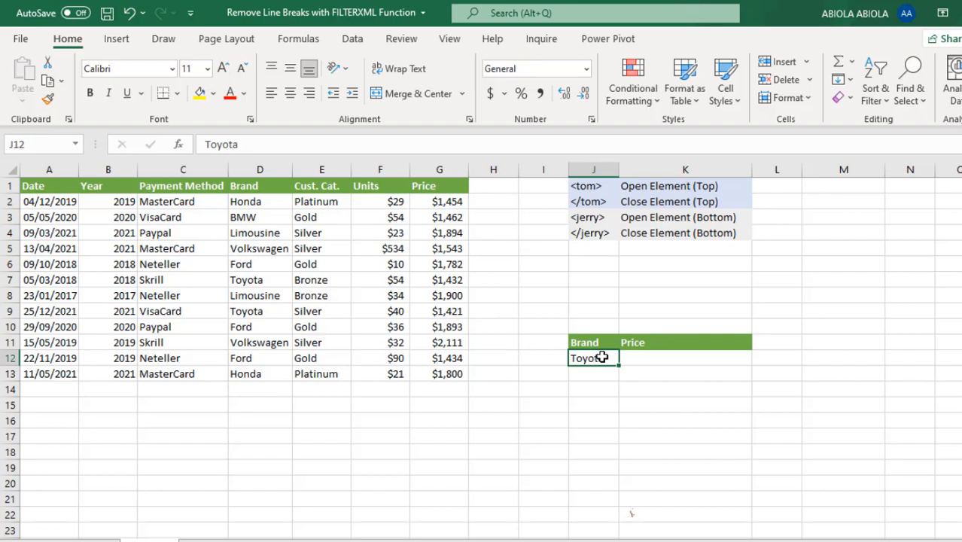
pyautogui.click(658, 358)
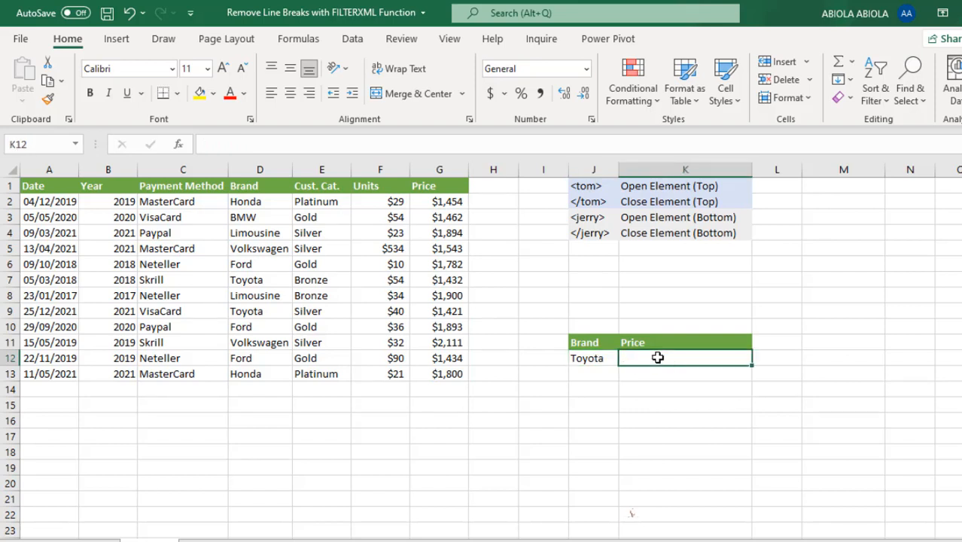
pyautogui.write('=sumi')
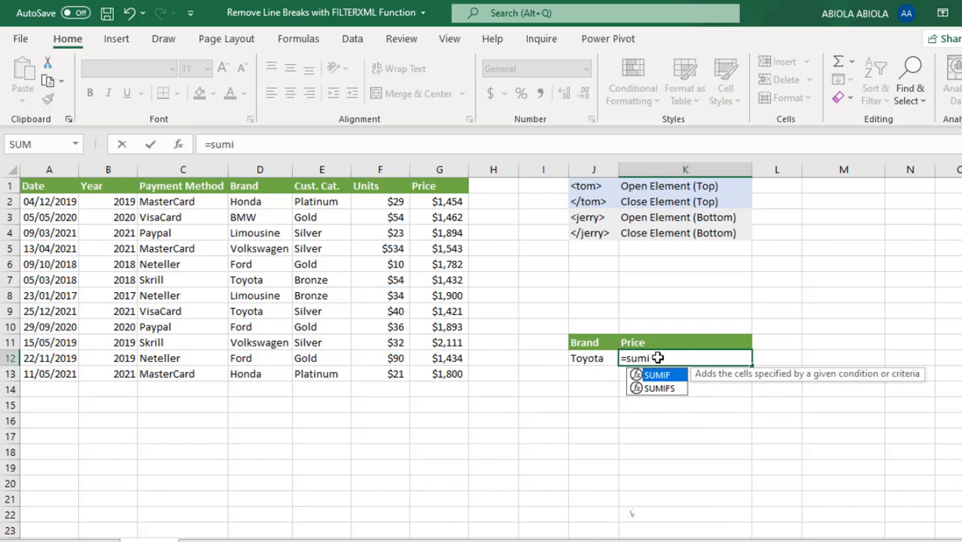
pyautogui.press('Down')
pyautogui.press('Tab')
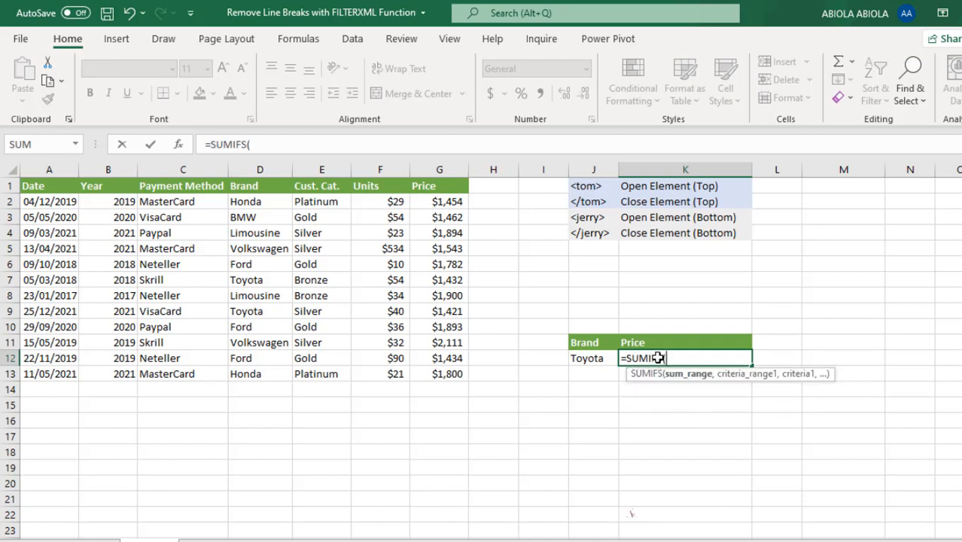
pyautogui.moveTo(440, 202); pyautogui.dragTo(441, 374)
pyautogui.write(',')
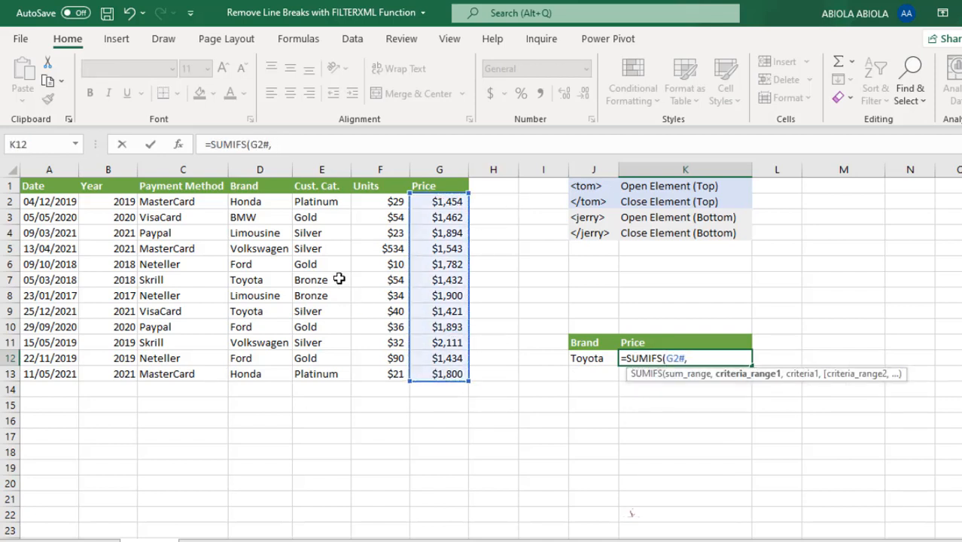
pyautogui.moveTo(260, 214); pyautogui.dragTo(253, 376)
pyautogui.write(',')
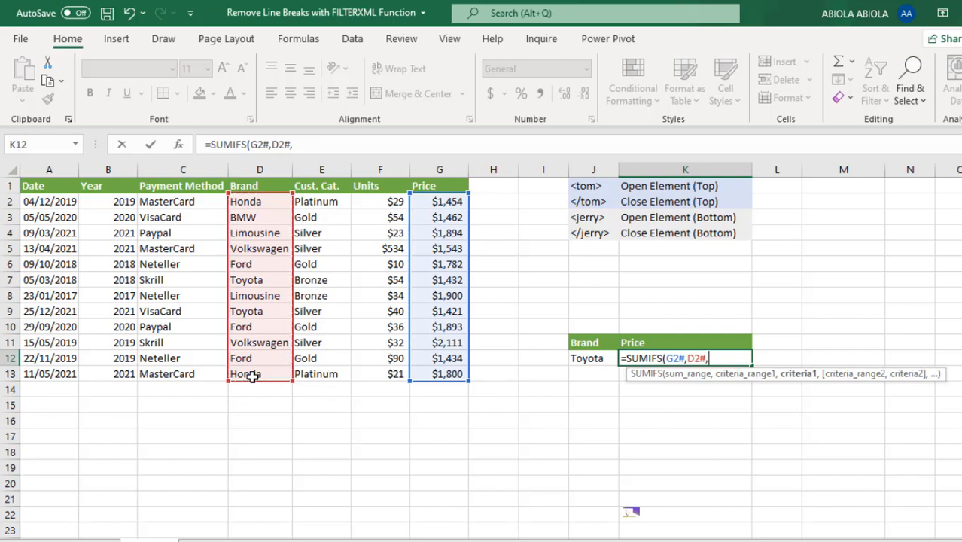
pyautogui.click(591, 359)
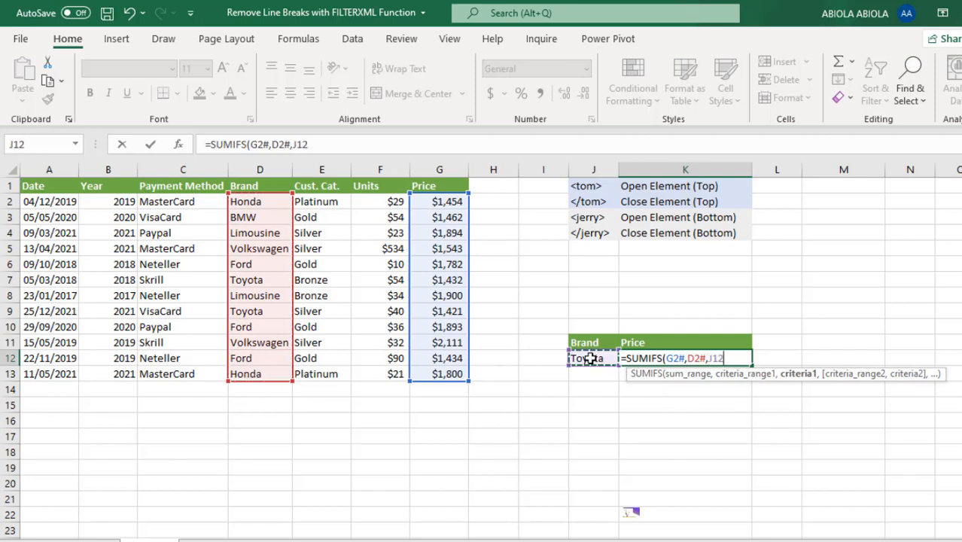
pyautogui.write(')')
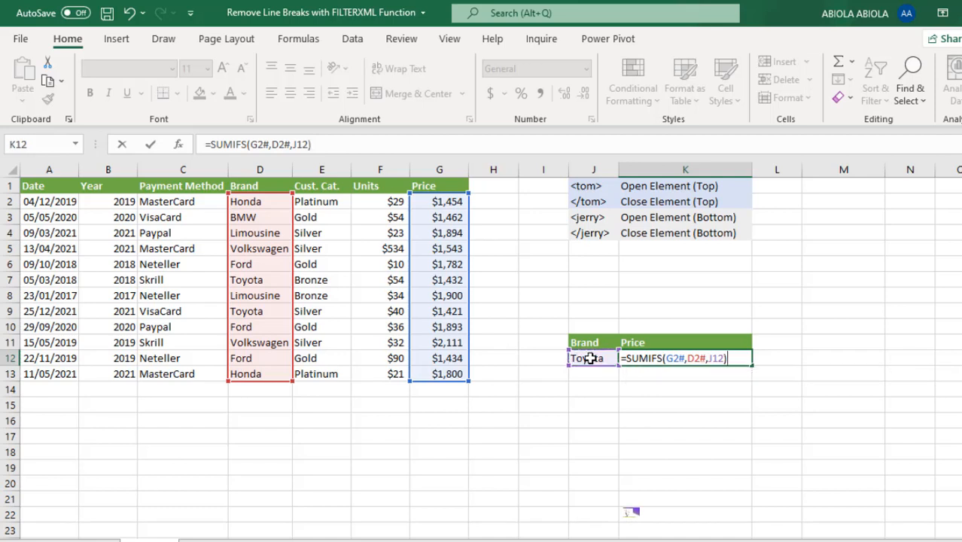
pyautogui.hotkey('ctrl', 'Return')
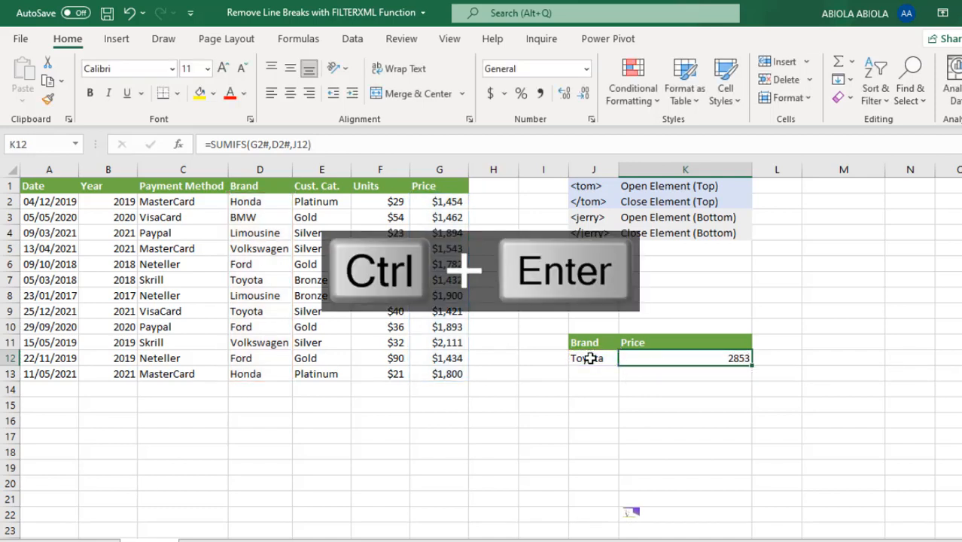
# Format the Toyota total in K12 as currency with no decimal places.
pyautogui.hotkey('ctrl', 'shift', '4')
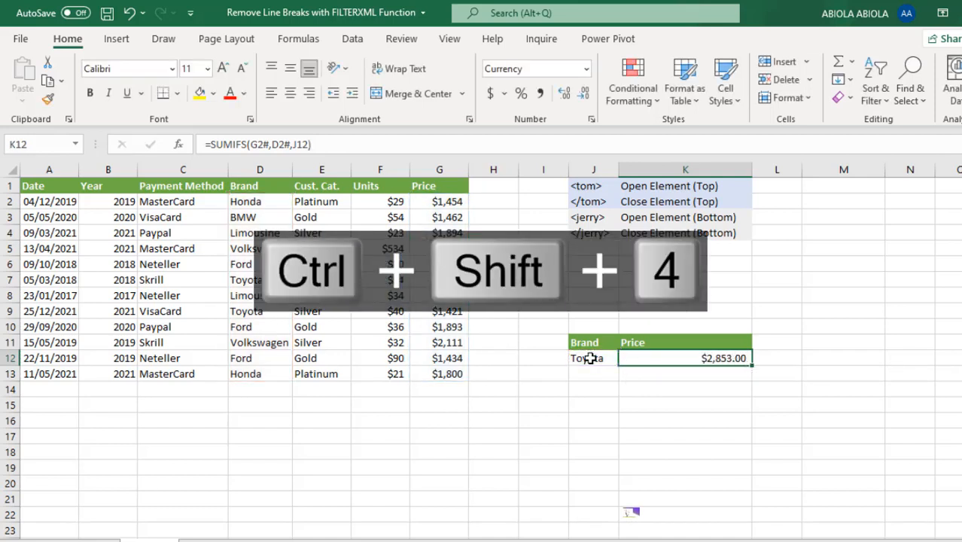
pyautogui.click(585, 94)
pyautogui.click(585, 94)
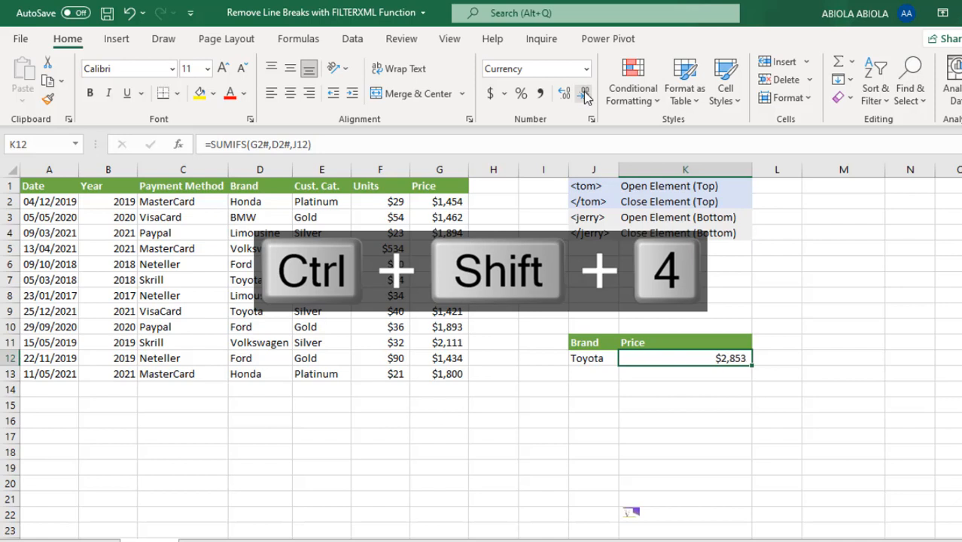
# Check the SUMIFS result in K12 against the sum of the two Toyota prices in G9 and G7.
pyautogui.click(264, 312)
pyautogui.click(440, 312)
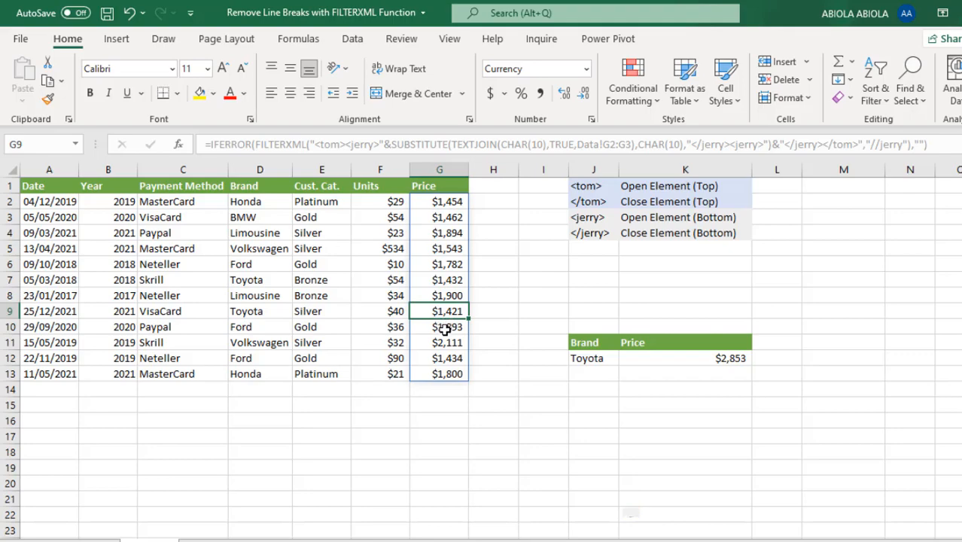
pyautogui.keyDown('ctrl'); pyautogui.click(440, 279); pyautogui.keyUp('ctrl')
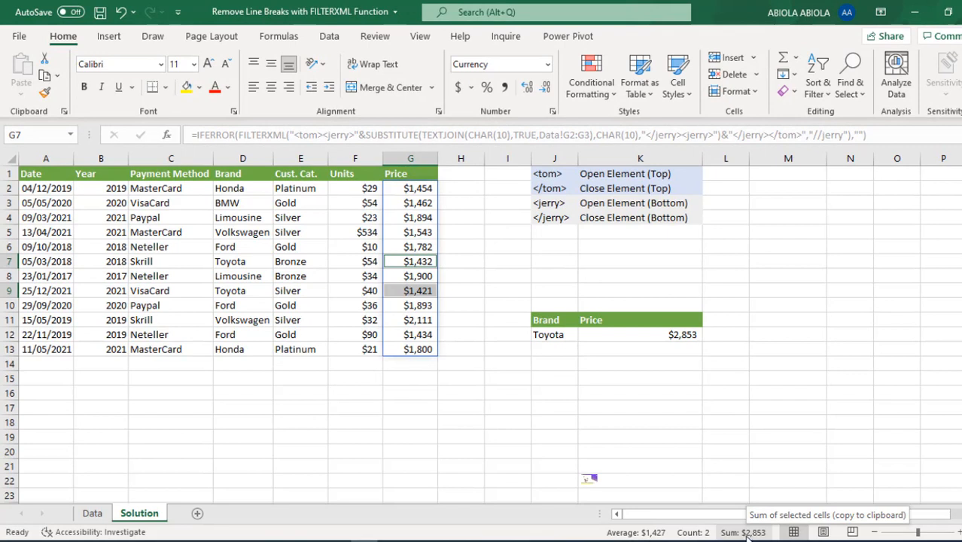
pyautogui.click(633, 339)
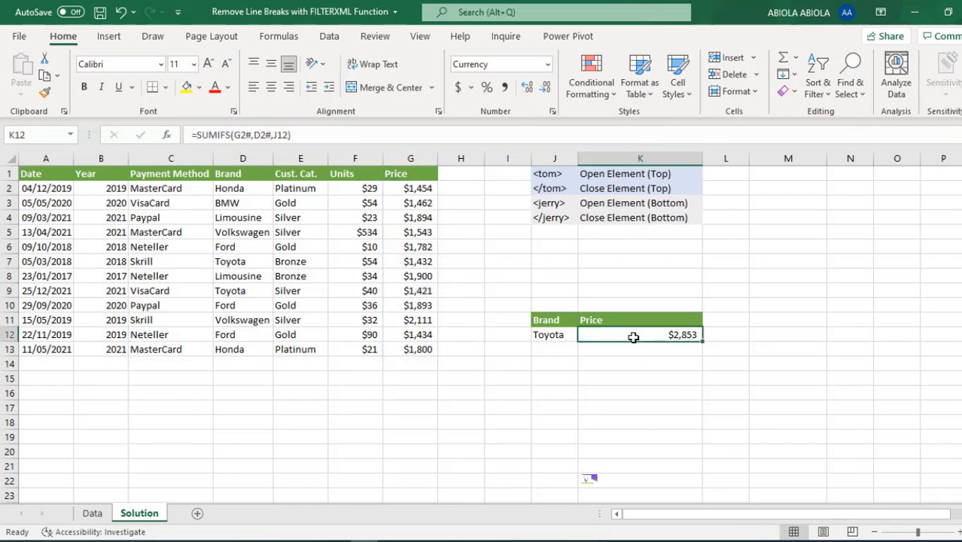